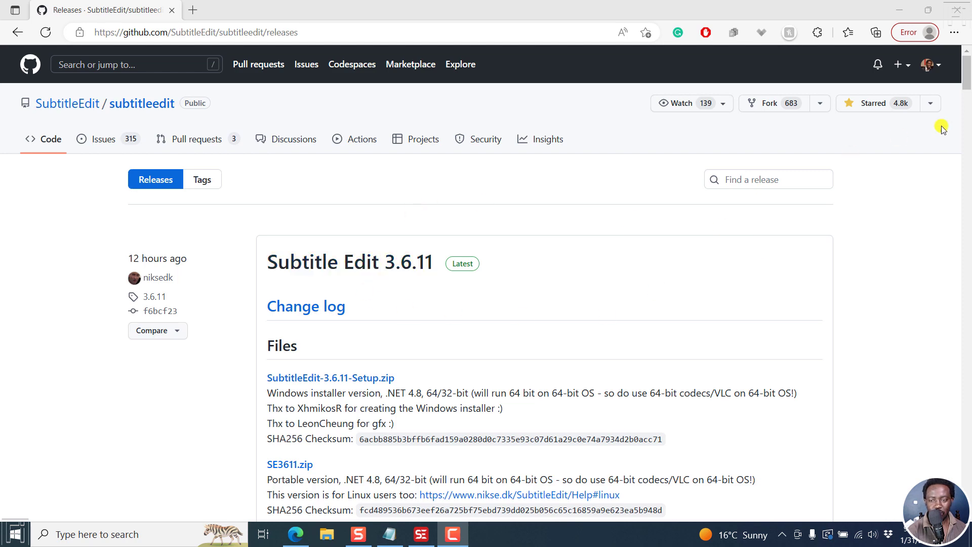
Review the Subtitle Edit 3.6.11 GitHub release and its Assets, then switch to Subtitle Edit.
click(967, 72)
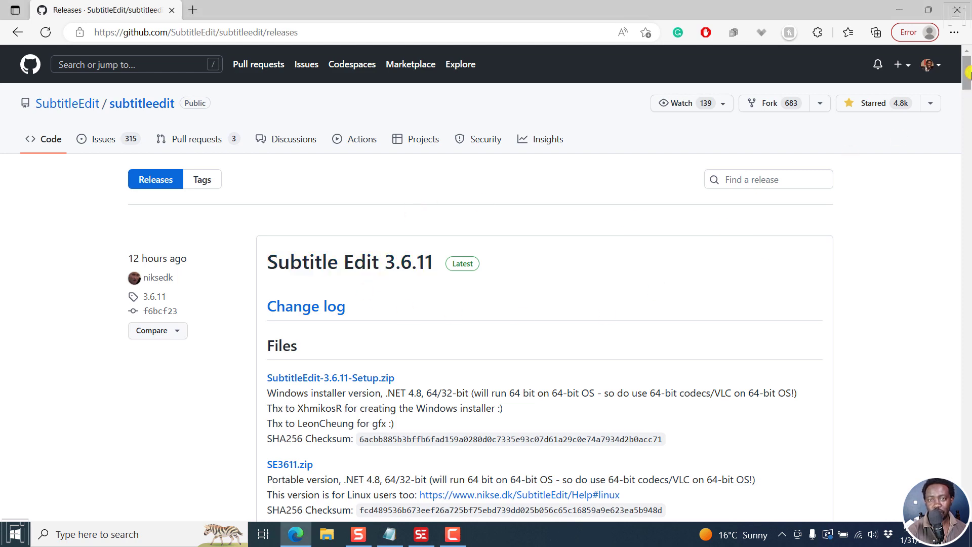
drag(968, 73, 968, 116)
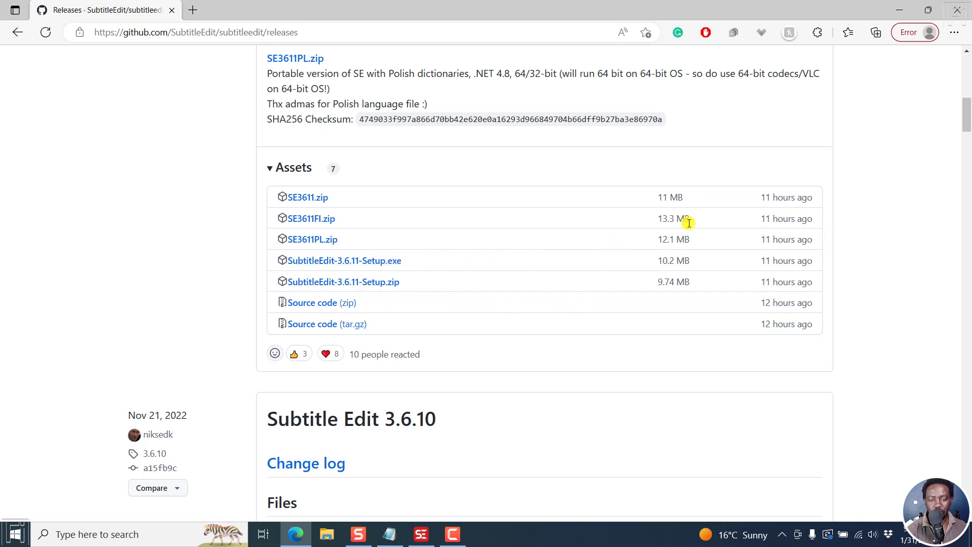
scroll(683, 288, up, 10)
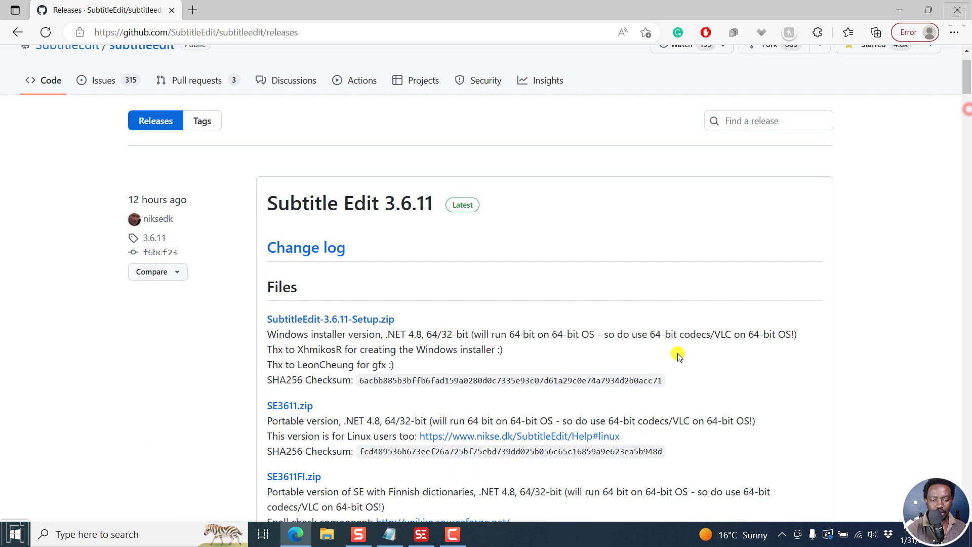
click(421, 534)
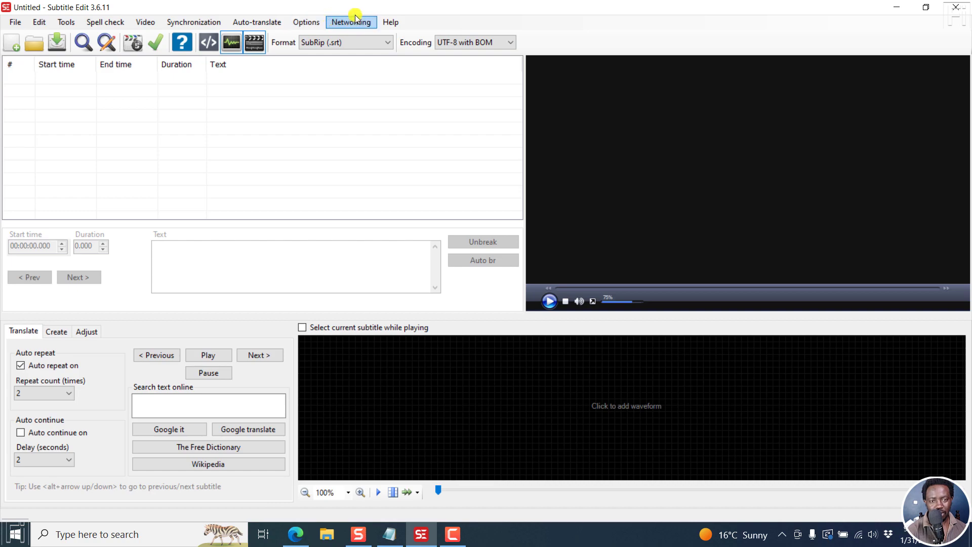
Run Help > Check for updates and highlight the 30 January 2023 release date.
click(395, 22)
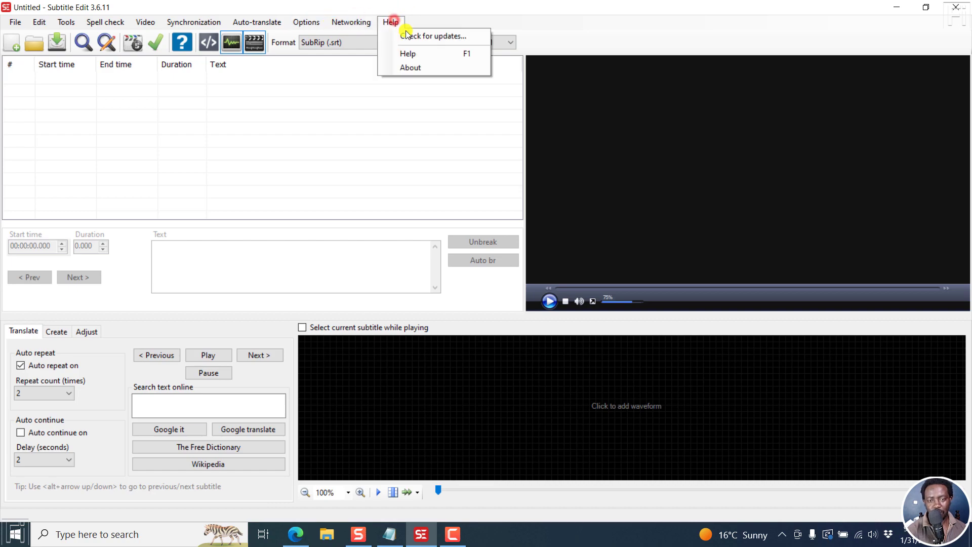
click(411, 36)
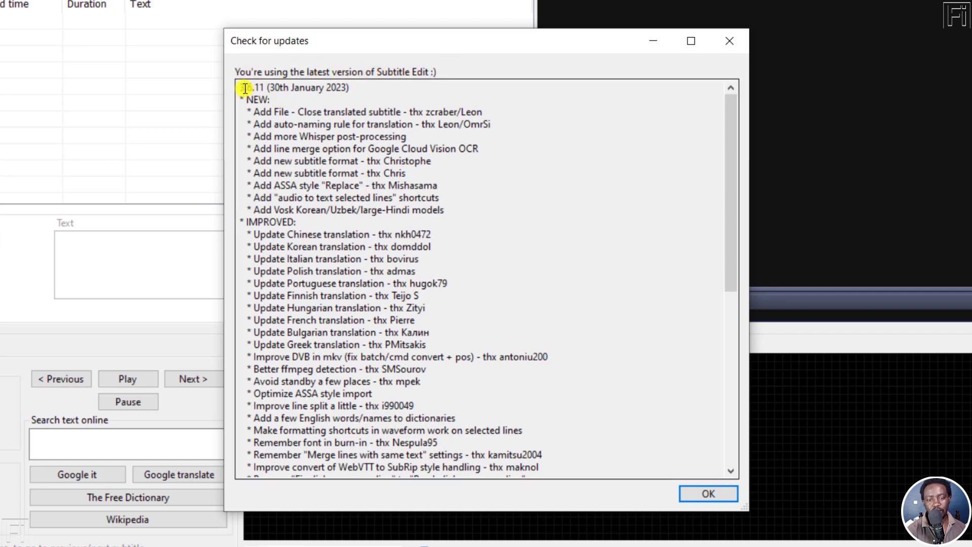
drag(268, 88, 349, 88)
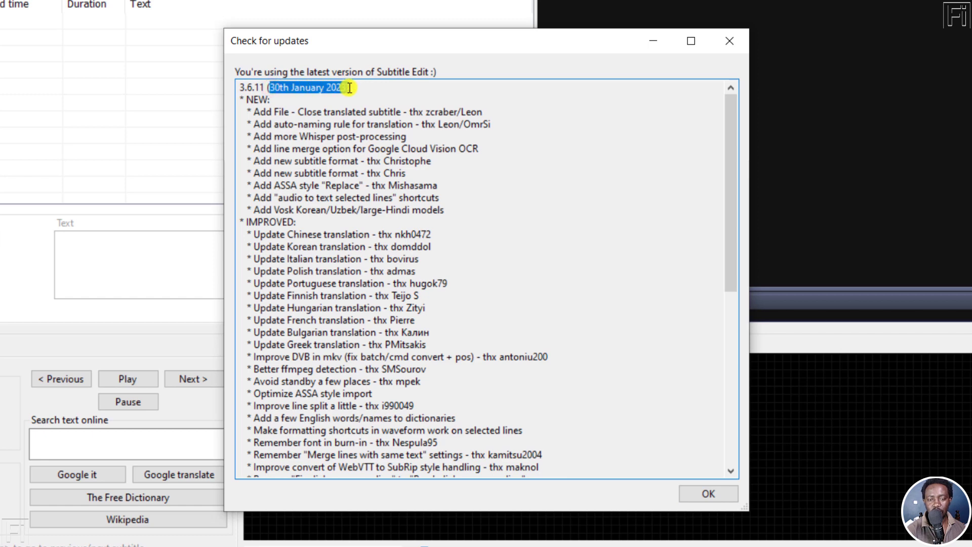
click(256, 99)
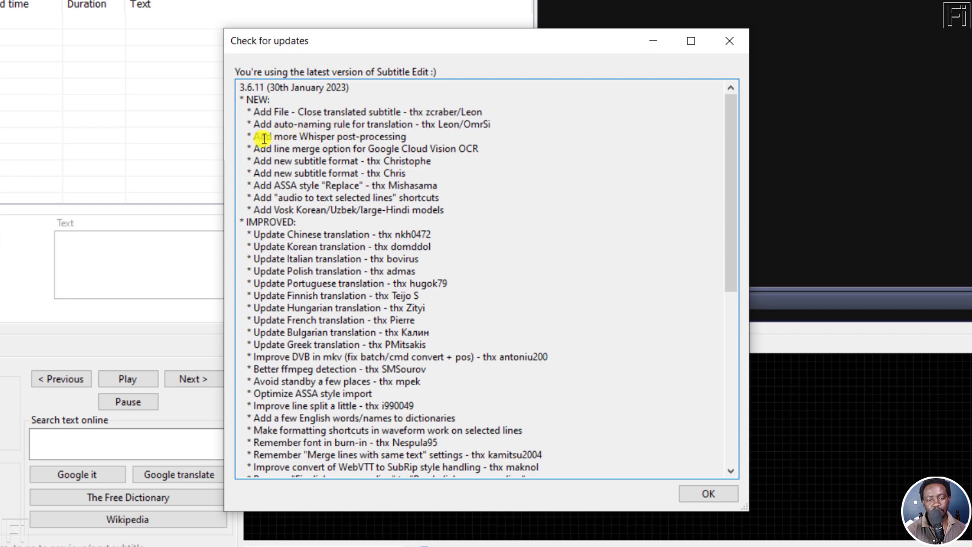
Highlight the Whisper post-processing, line merge, ASSA style Replace and audio-to-text selected lines notes.
drag(254, 137, 407, 137)
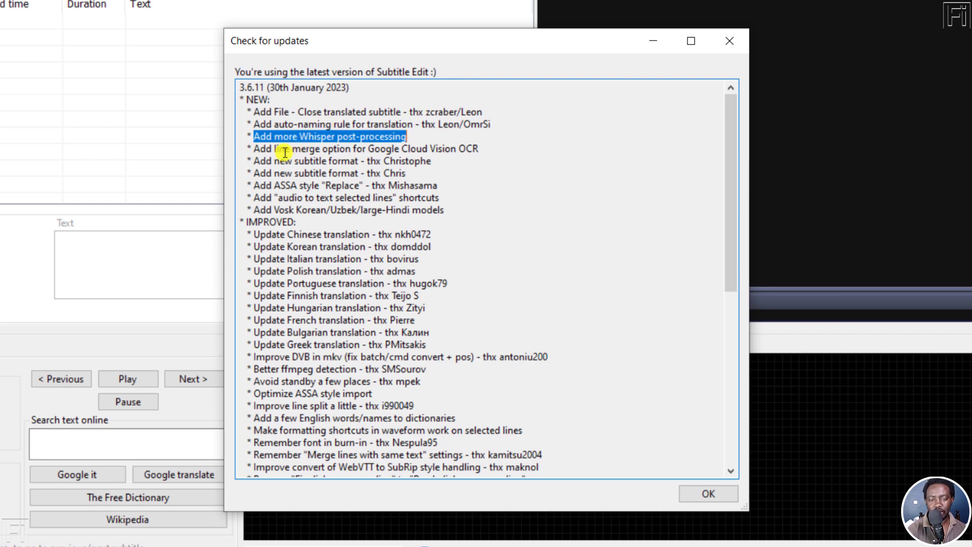
drag(256, 148, 411, 146)
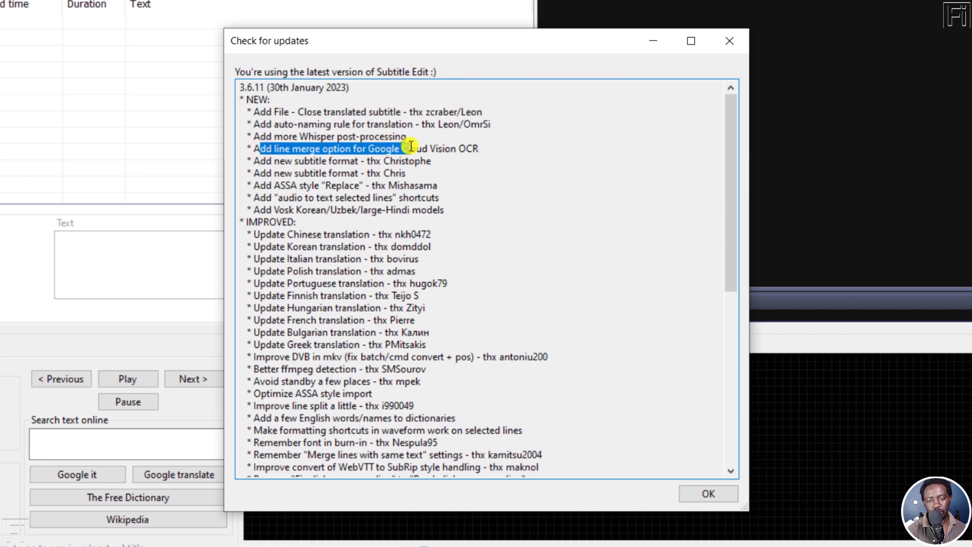
drag(411, 147, 411, 147)
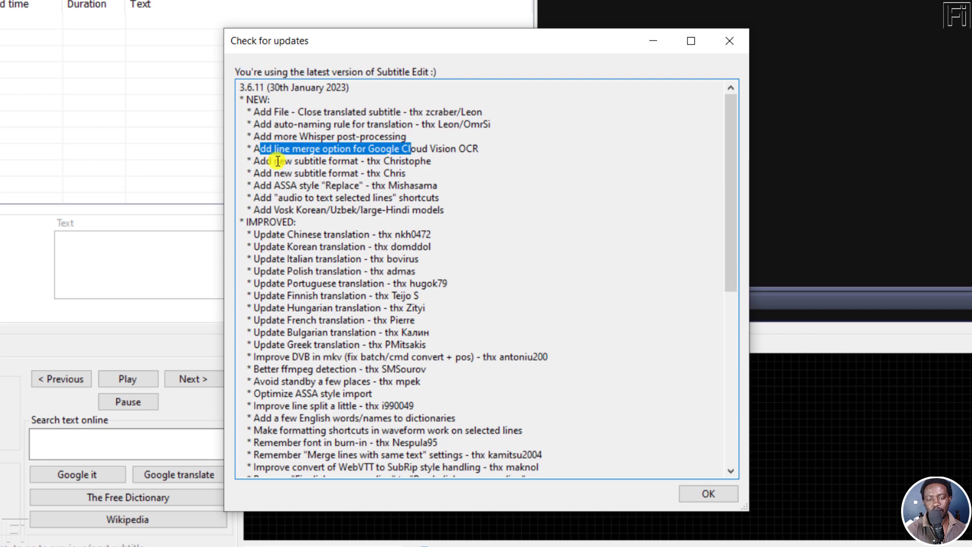
click(294, 173)
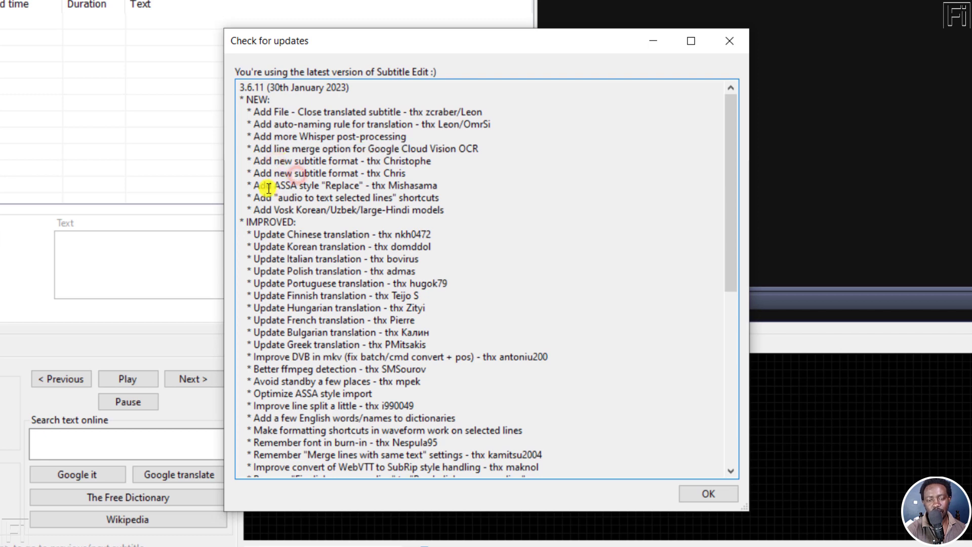
drag(266, 186, 375, 187)
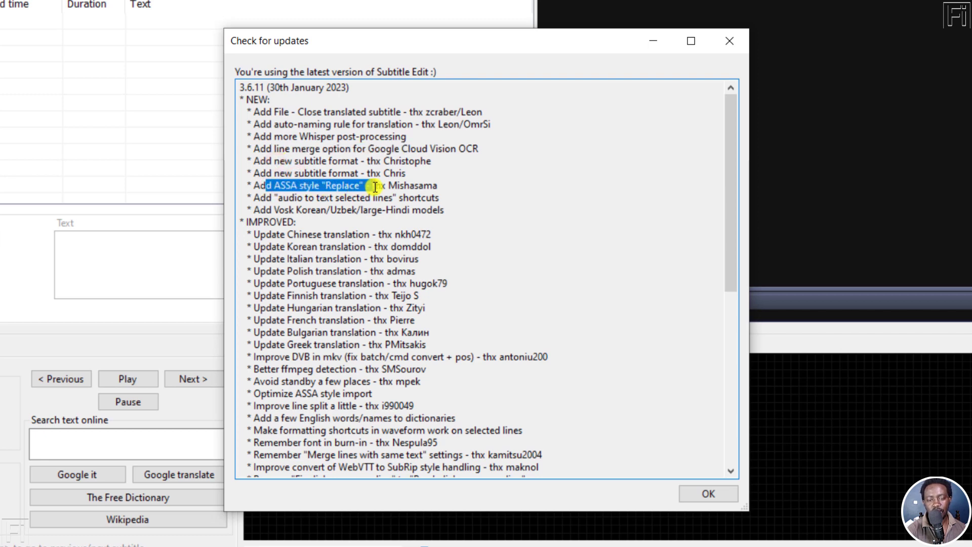
click(289, 196)
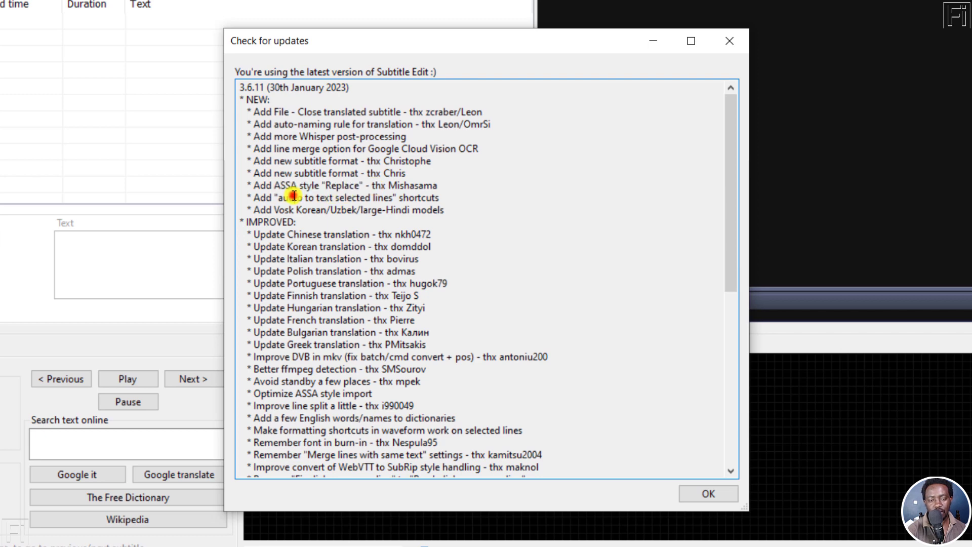
drag(280, 198, 388, 195)
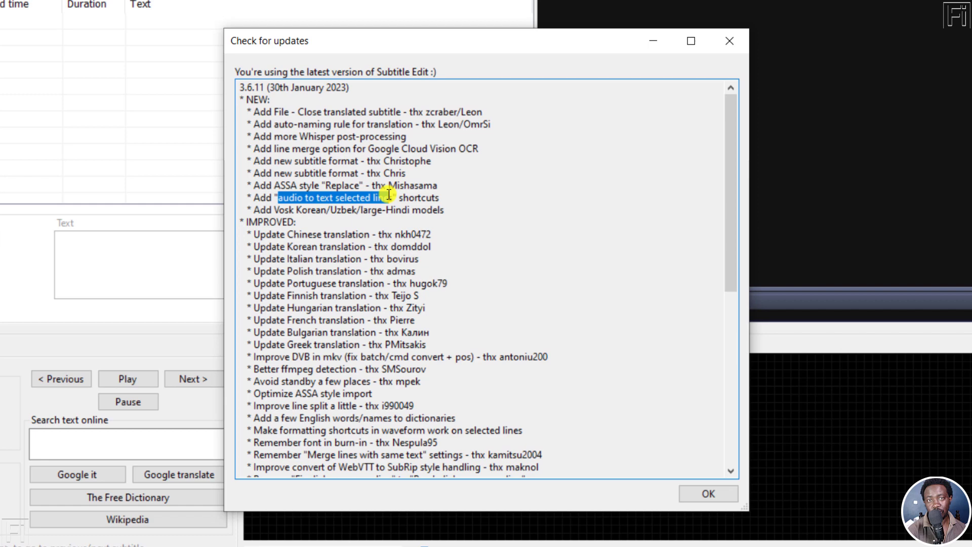
click(343, 202)
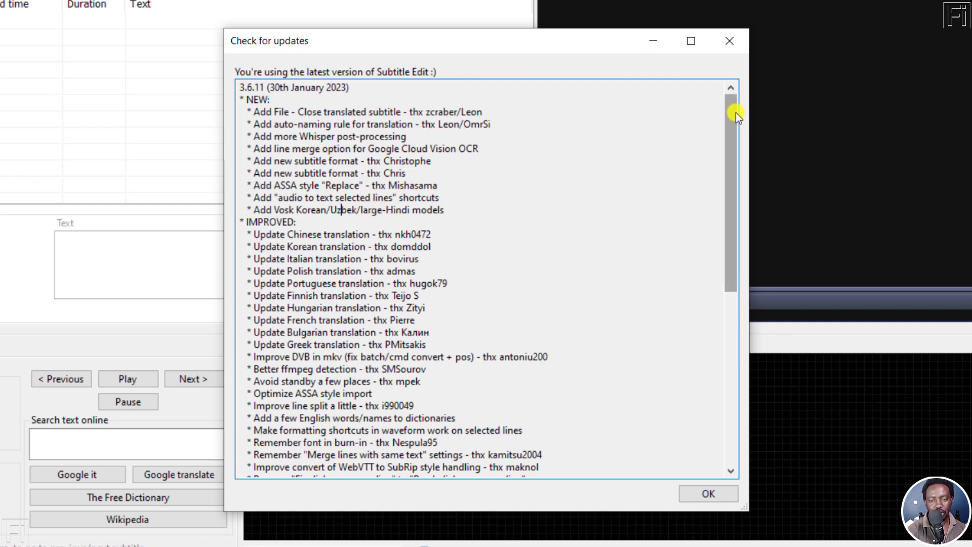
Highlight the translation update lines and the Tesseract 5.2.0 to 5.3.0 note.
drag(736, 112, 732, 143)
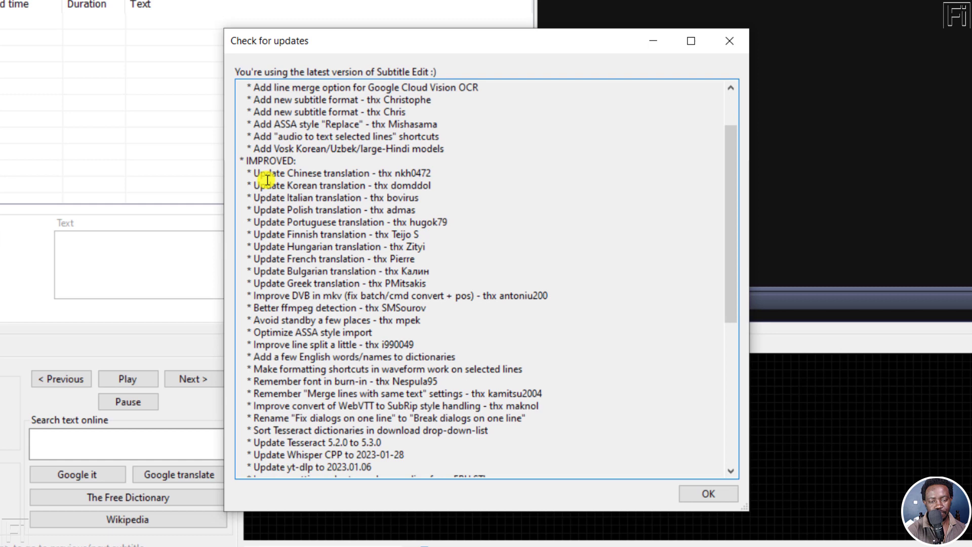
drag(267, 180, 364, 389)
click(601, 413)
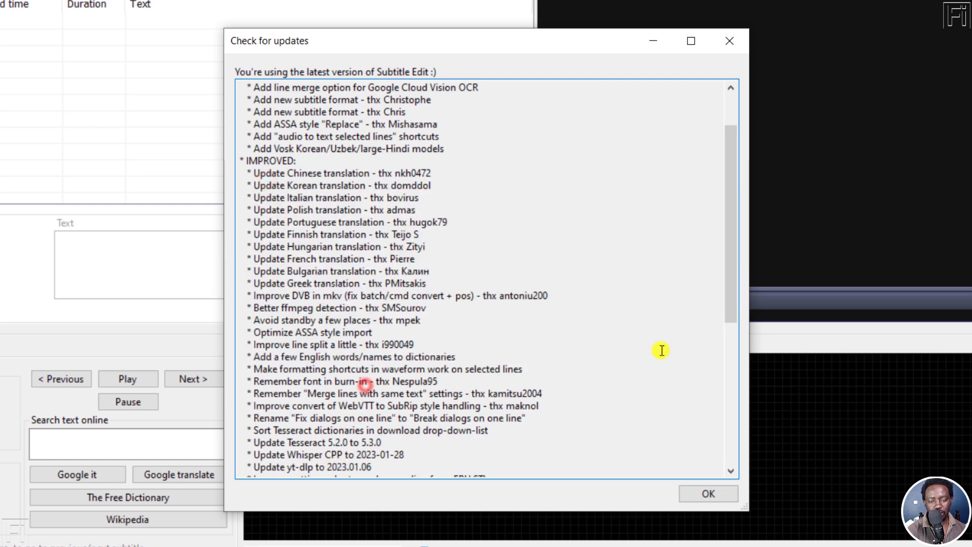
drag(729, 303, 729, 345)
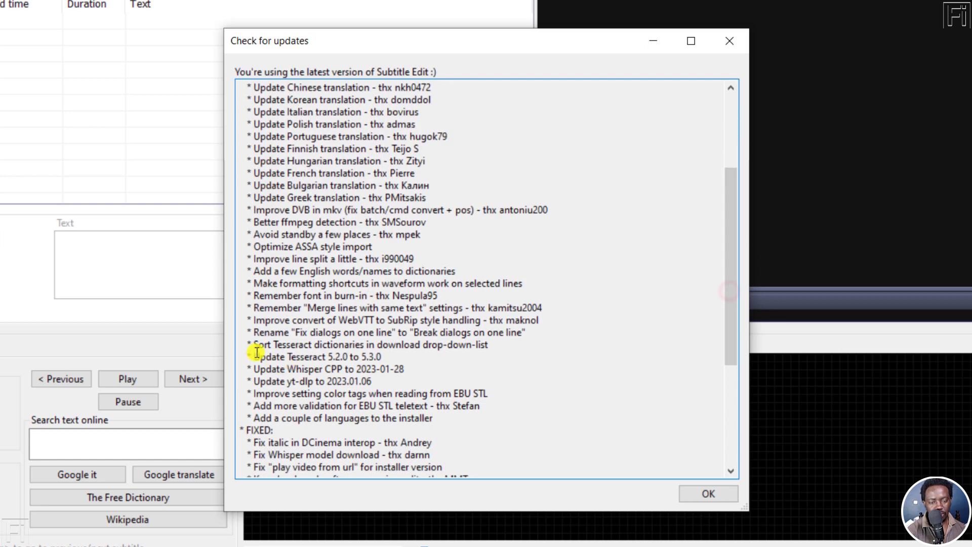
drag(253, 356, 385, 358)
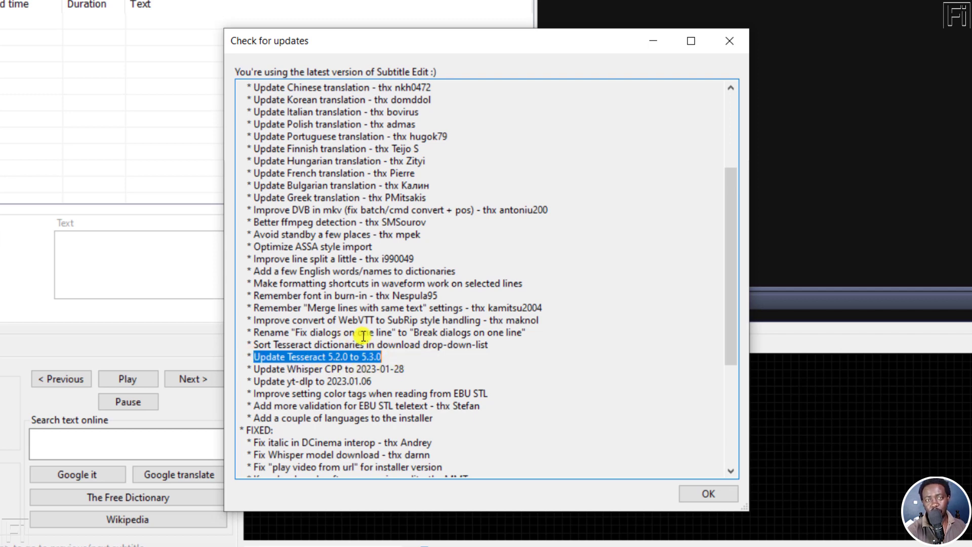
click(372, 368)
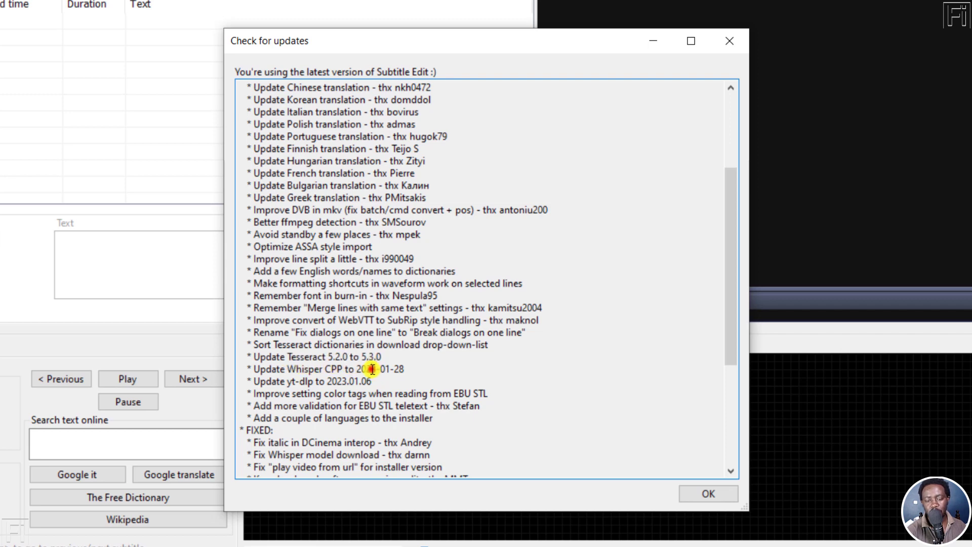
Highlight the Whisper CPP date and yt-dlp update notes, then close the update window.
double_click(398, 368)
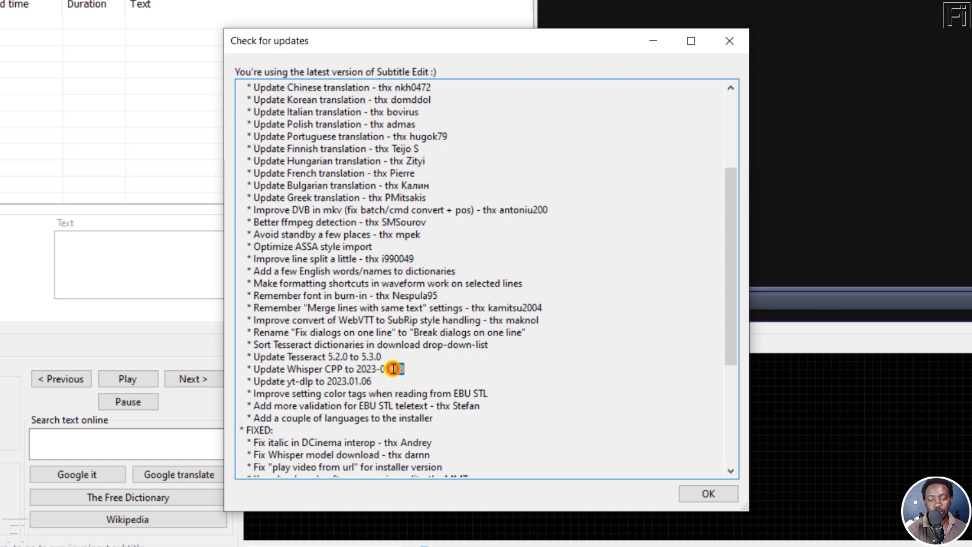
click(271, 383)
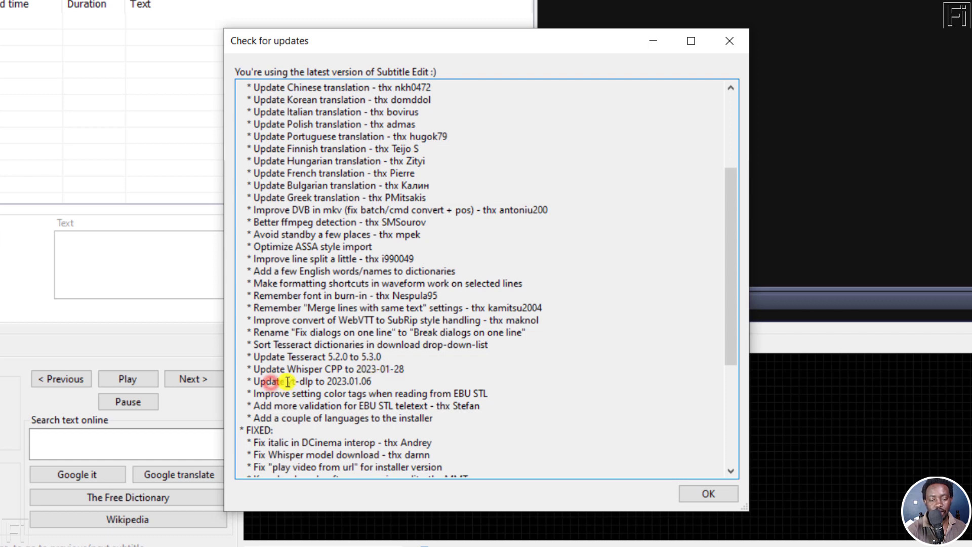
drag(287, 382, 311, 382)
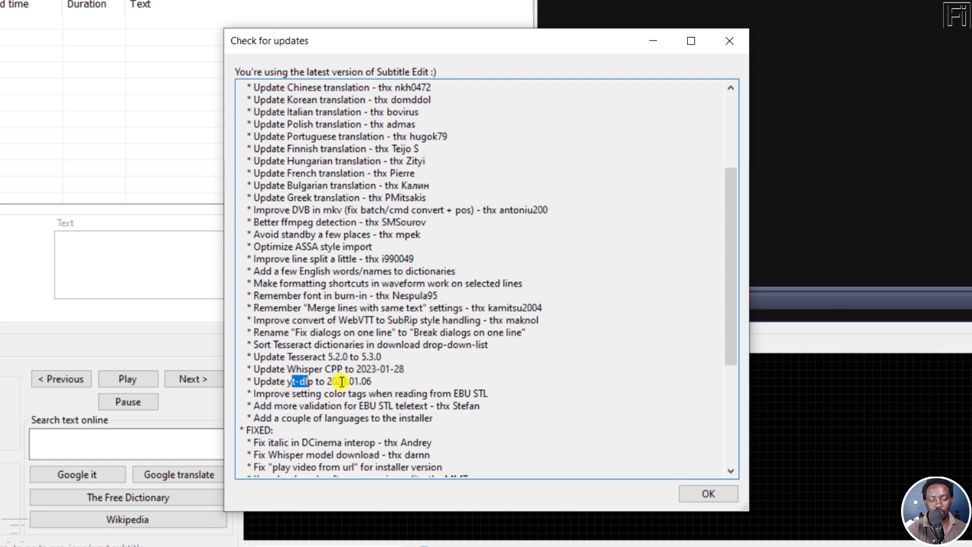
click(350, 402)
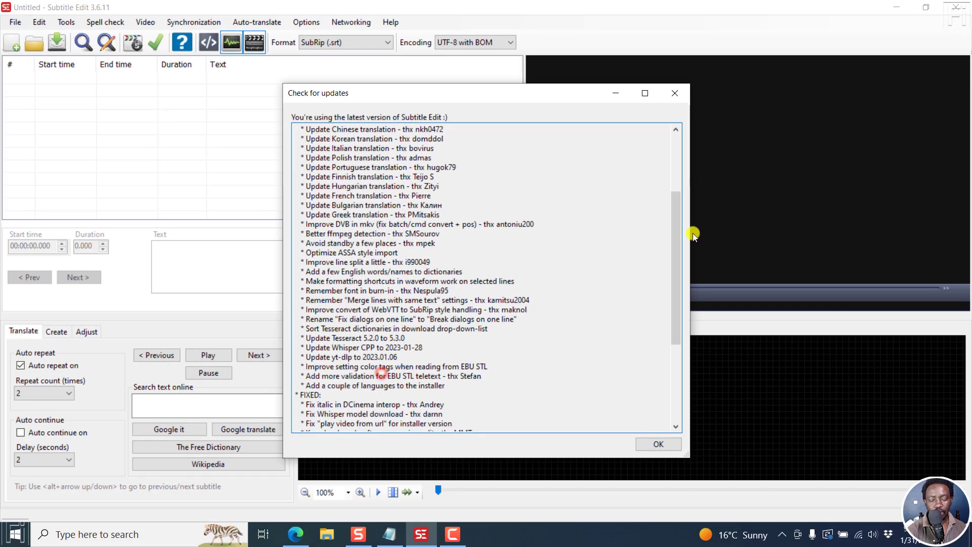
click(673, 90)
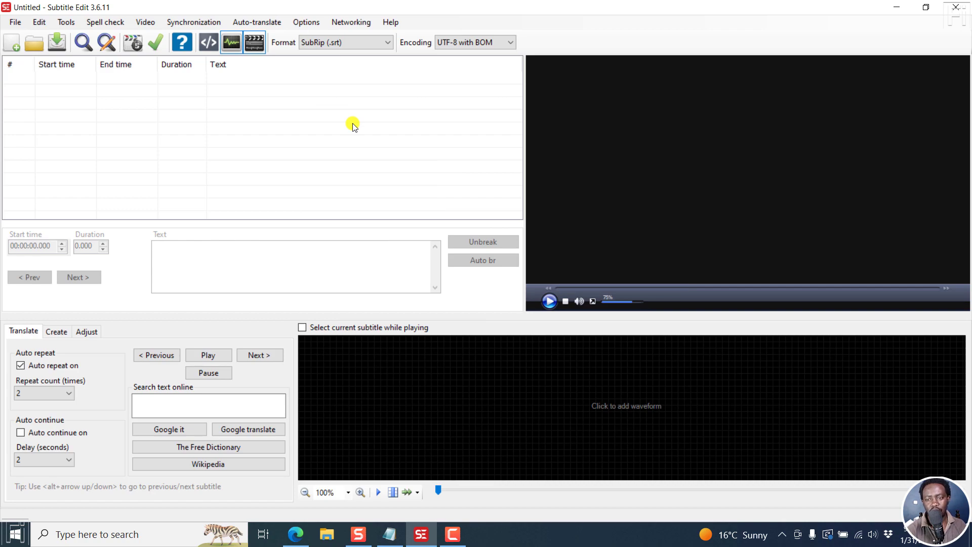
Download the mpv library under Settings > Video player and make mpv the video engine.
click(306, 21)
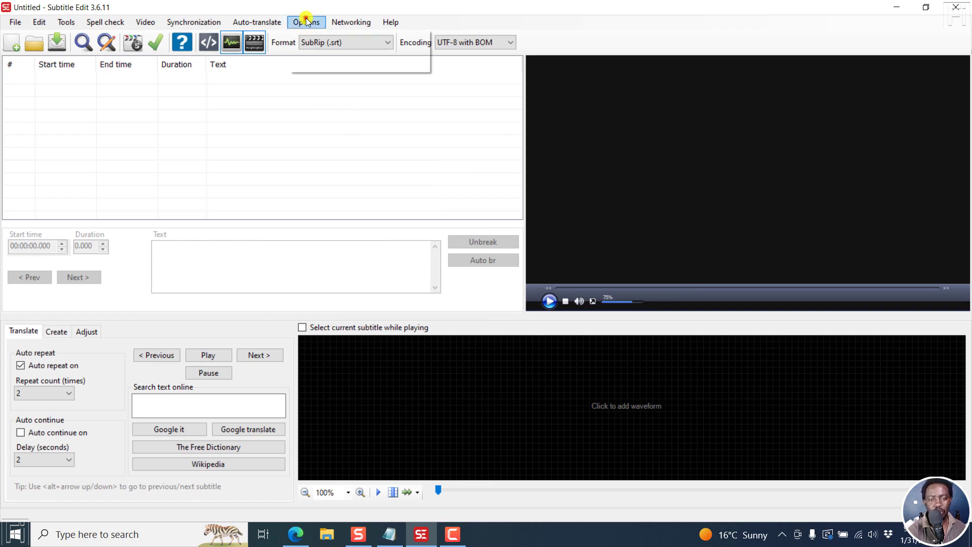
click(322, 36)
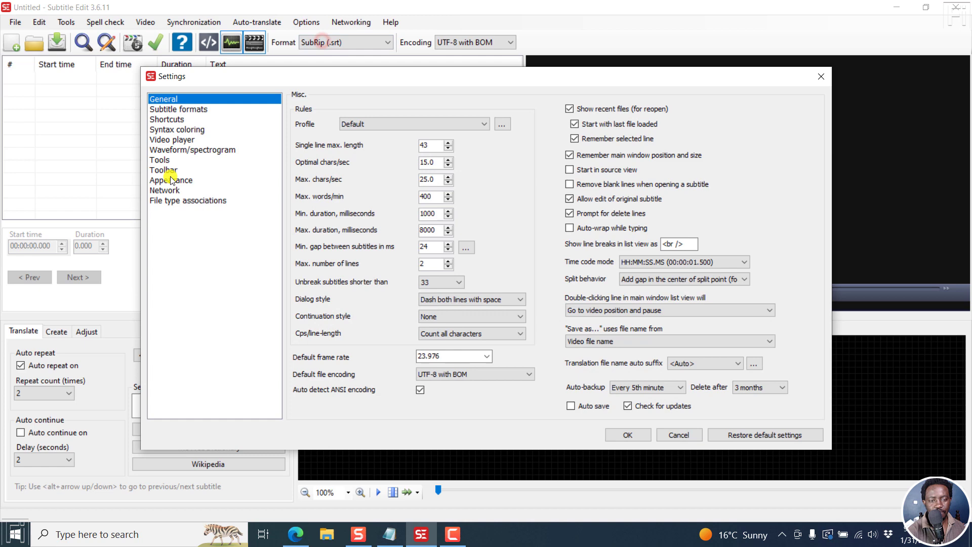
click(162, 140)
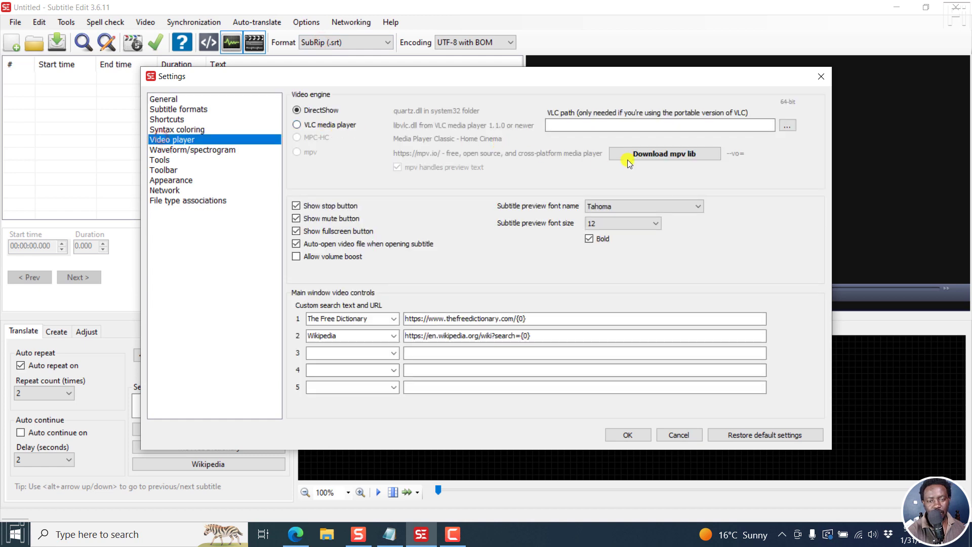
click(679, 153)
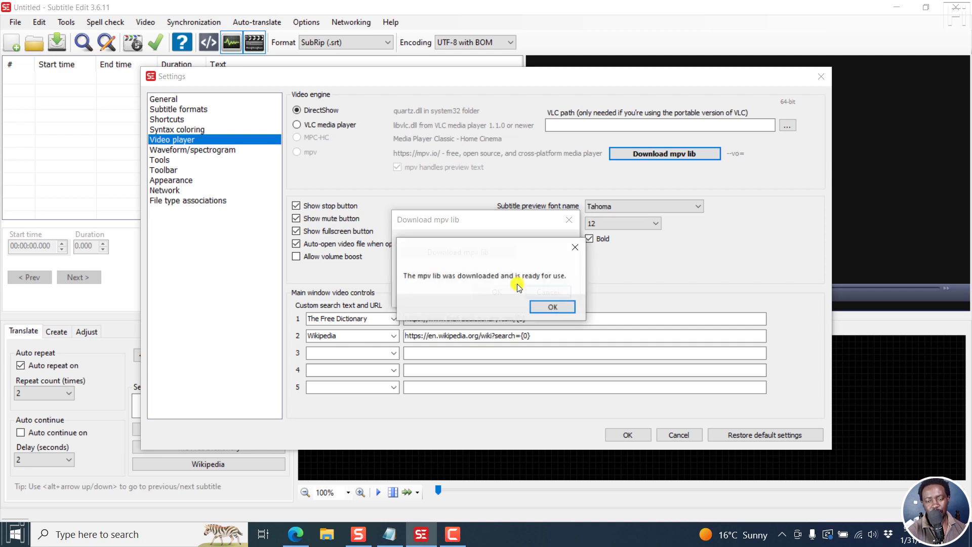
click(546, 309)
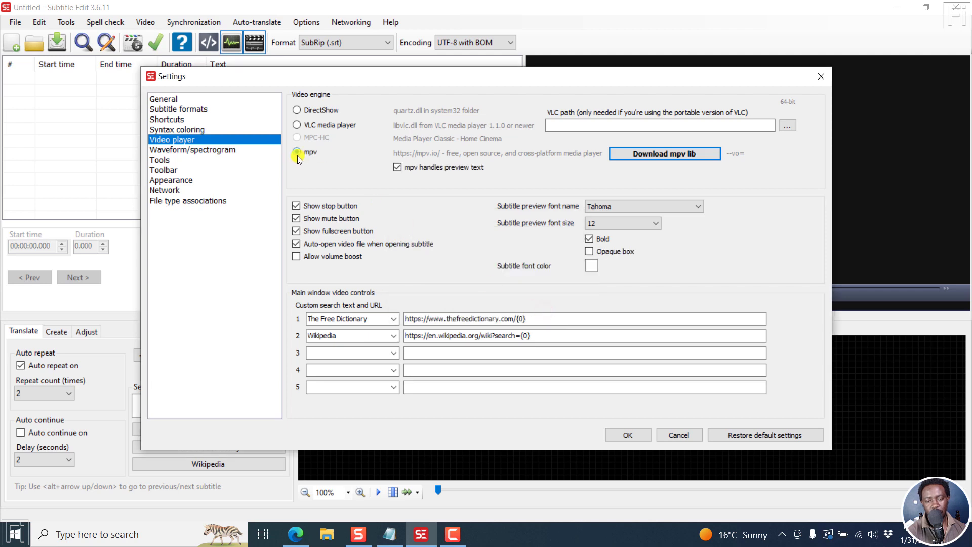
click(632, 436)
click(145, 22)
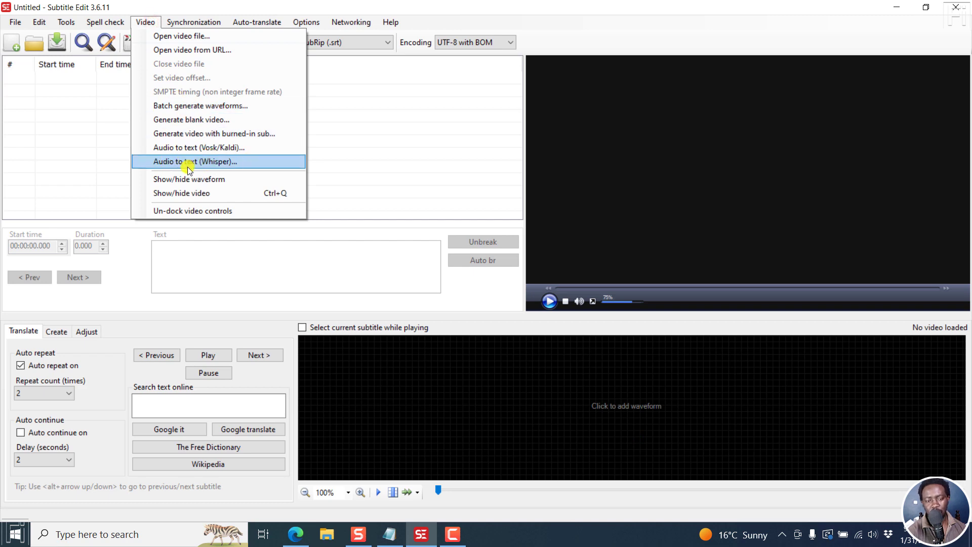
Start Audio to text (Whisper), accepting the FFmpeg and whisper.cpp downloads.
click(205, 161)
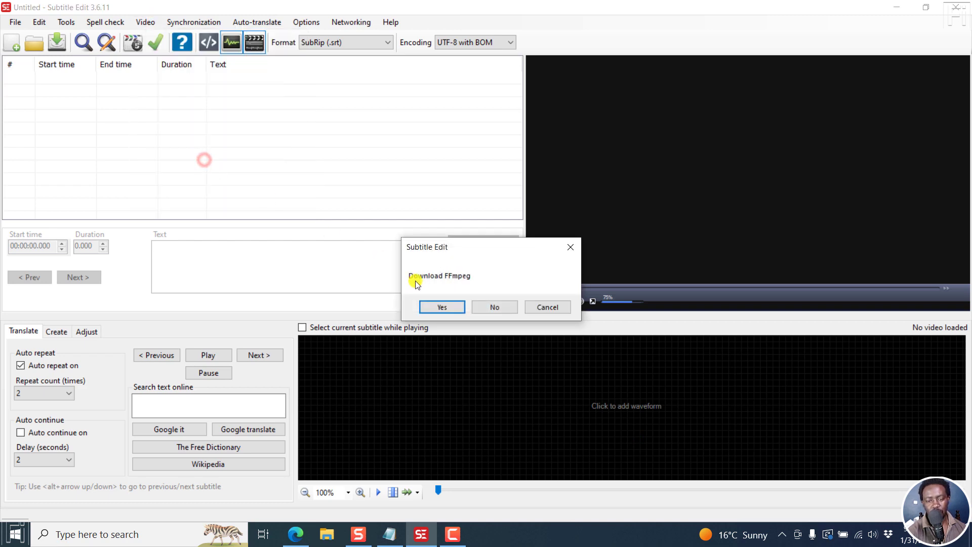
click(442, 306)
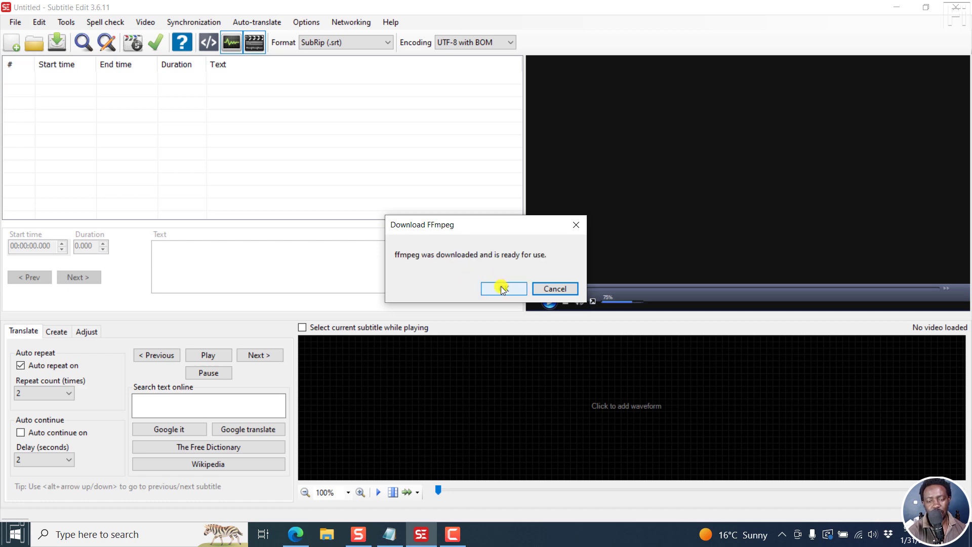
click(501, 288)
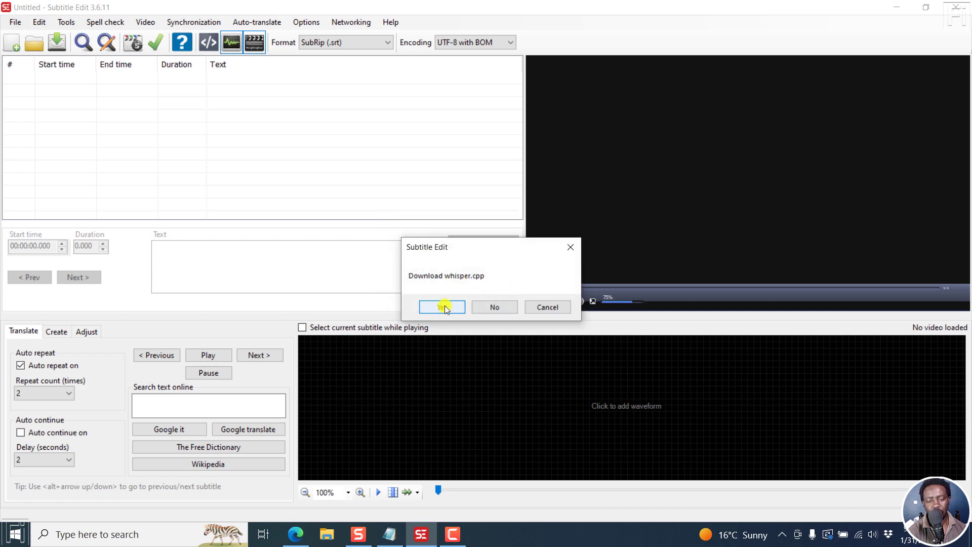
click(442, 306)
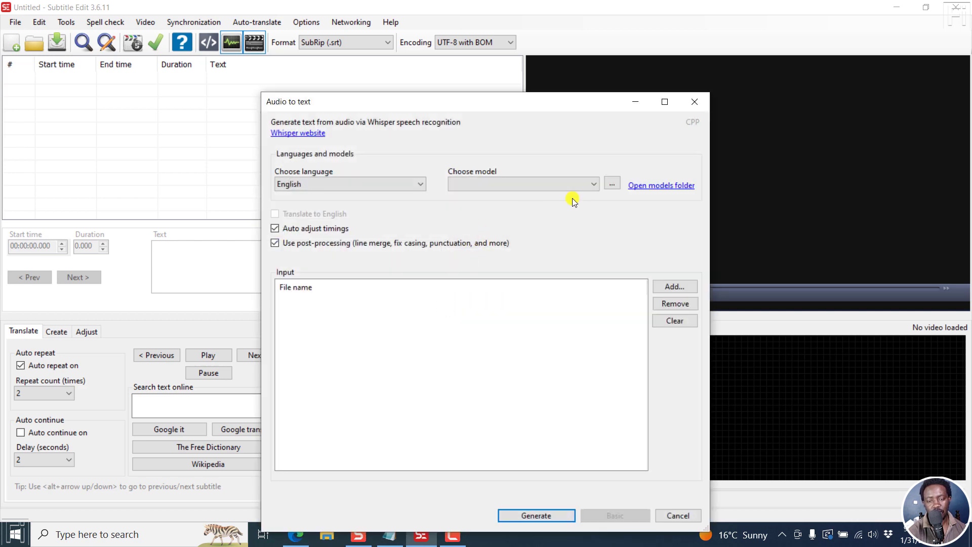
Download the Whisper base (141 MB) model from the model downloader.
click(615, 188)
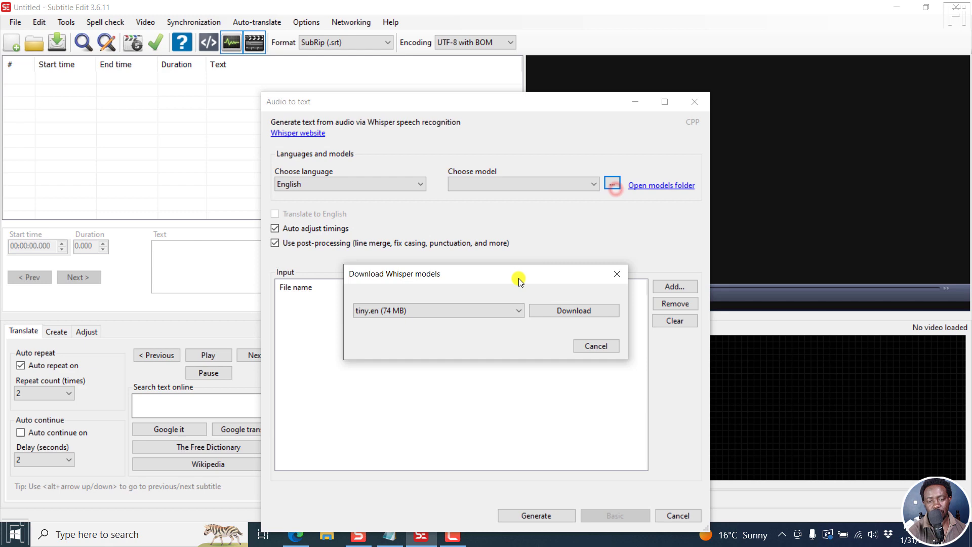
click(520, 312)
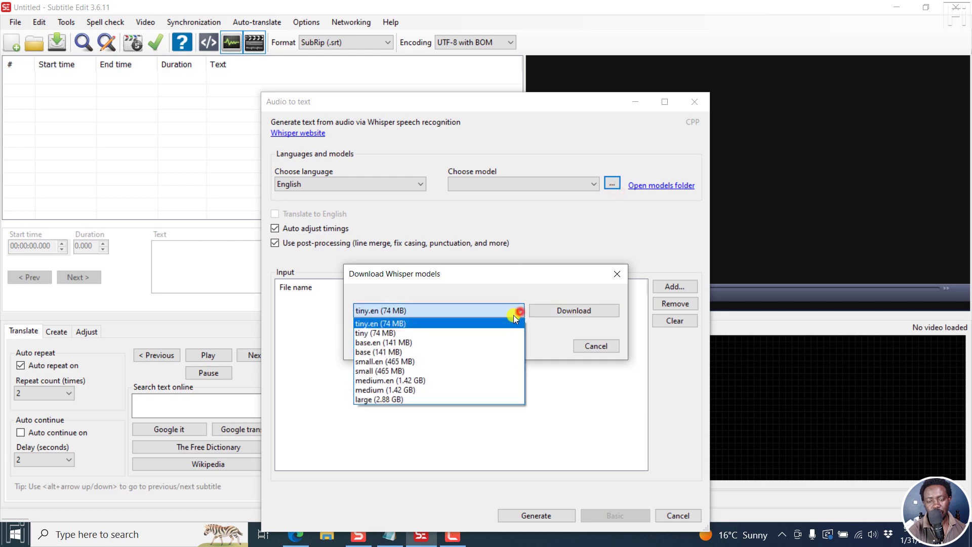
click(394, 351)
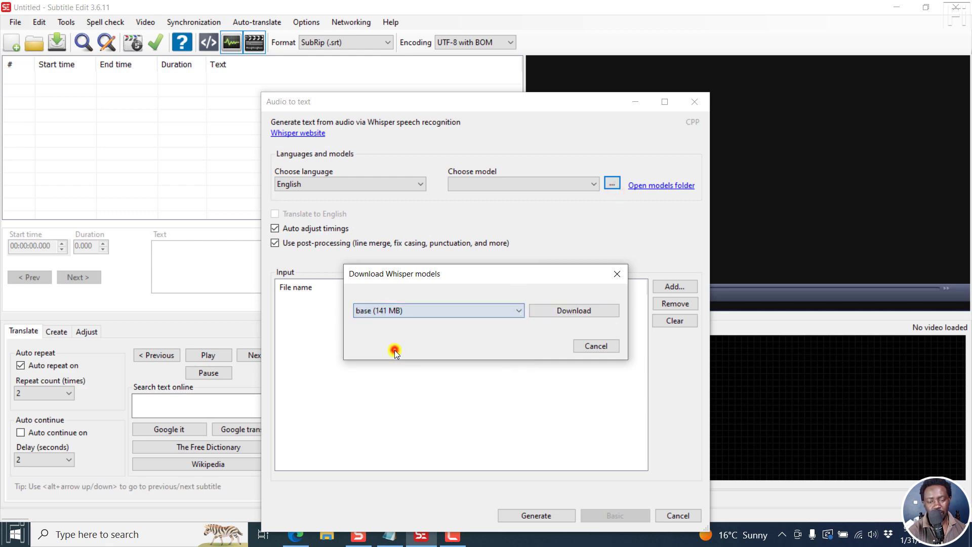
click(565, 314)
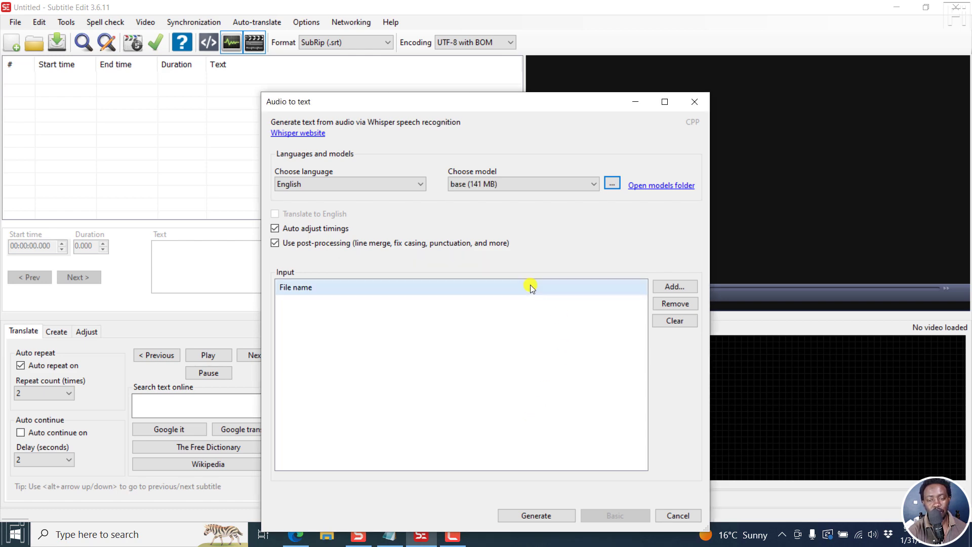
Close the Whisper window and download libvosk for Audio to text (Vosk/Kaldi).
click(697, 99)
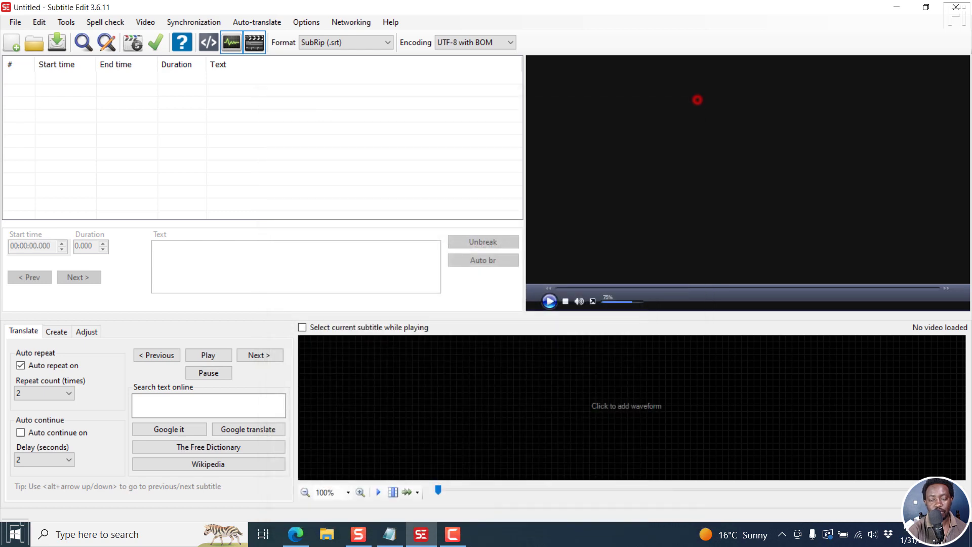
click(147, 23)
click(196, 147)
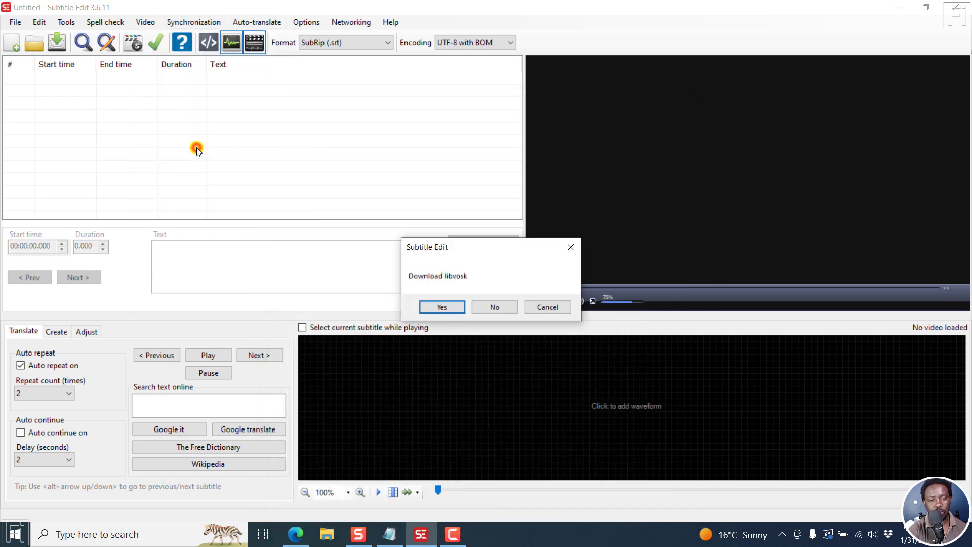
click(442, 307)
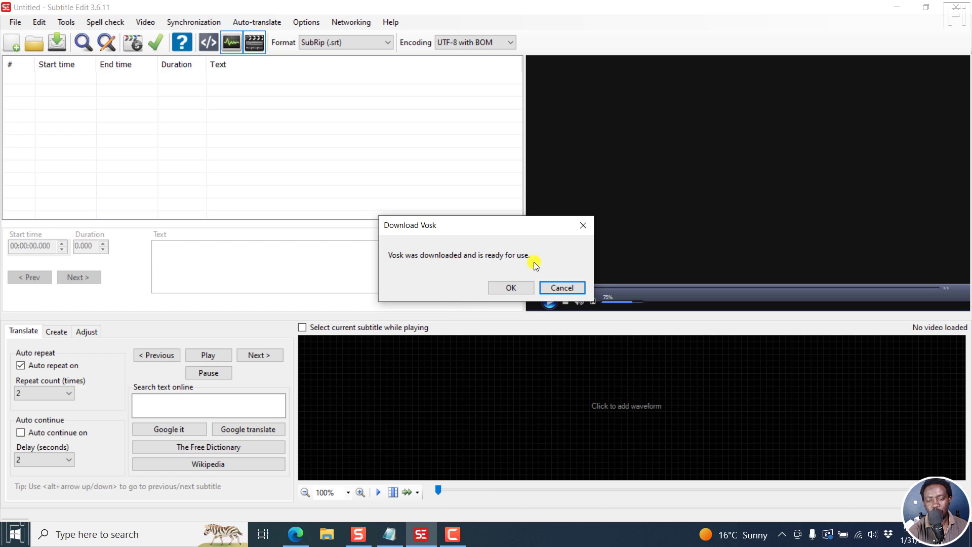
click(507, 289)
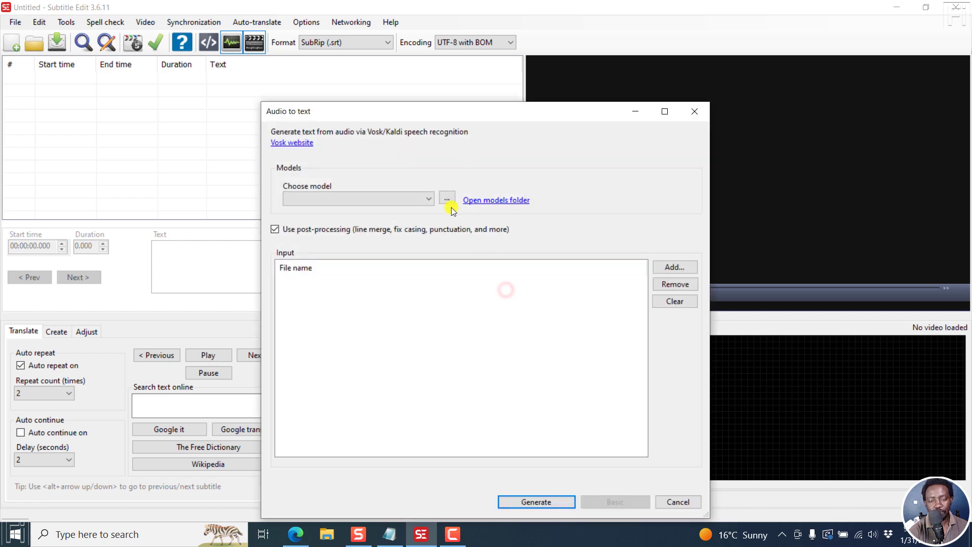
Review the Vosk models, keeping English medium, then close without downloading.
click(429, 199)
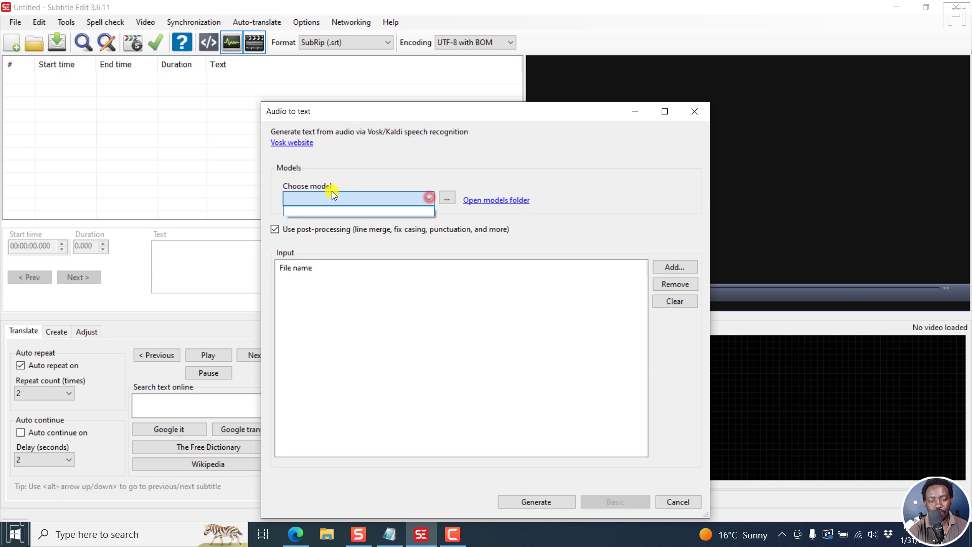
click(447, 202)
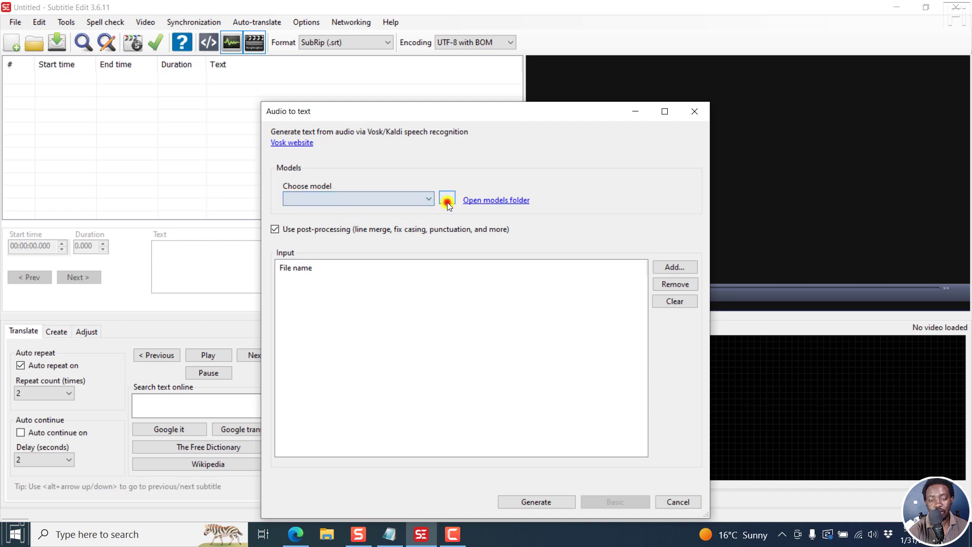
click(448, 200)
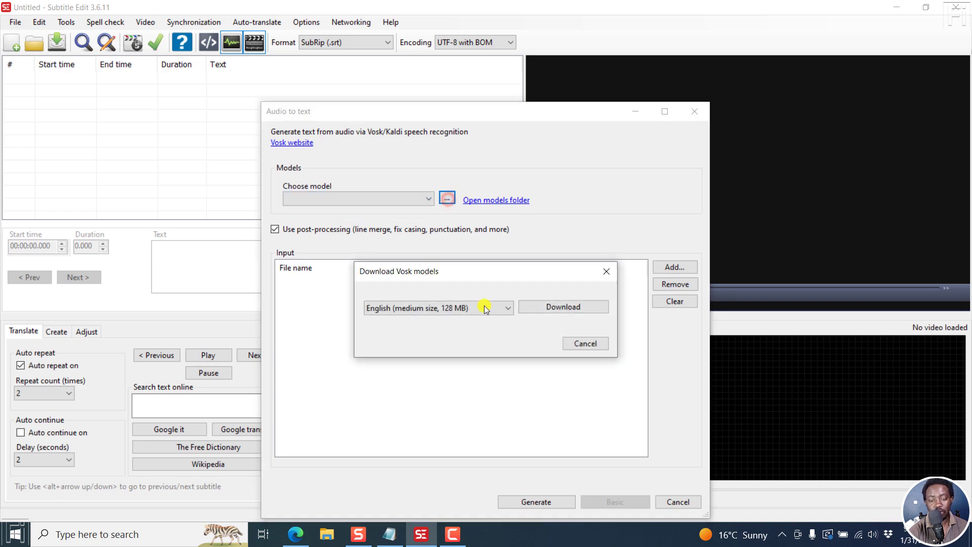
click(508, 309)
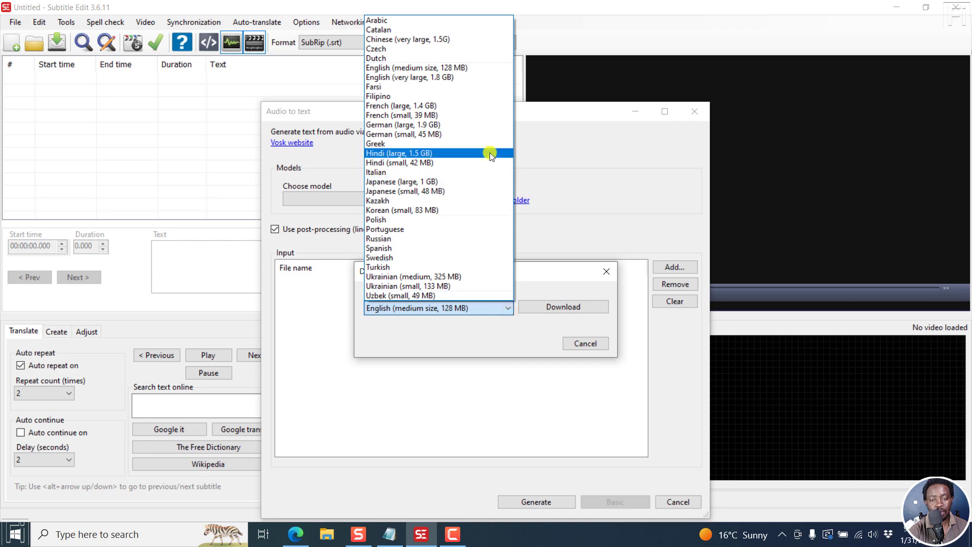
click(549, 281)
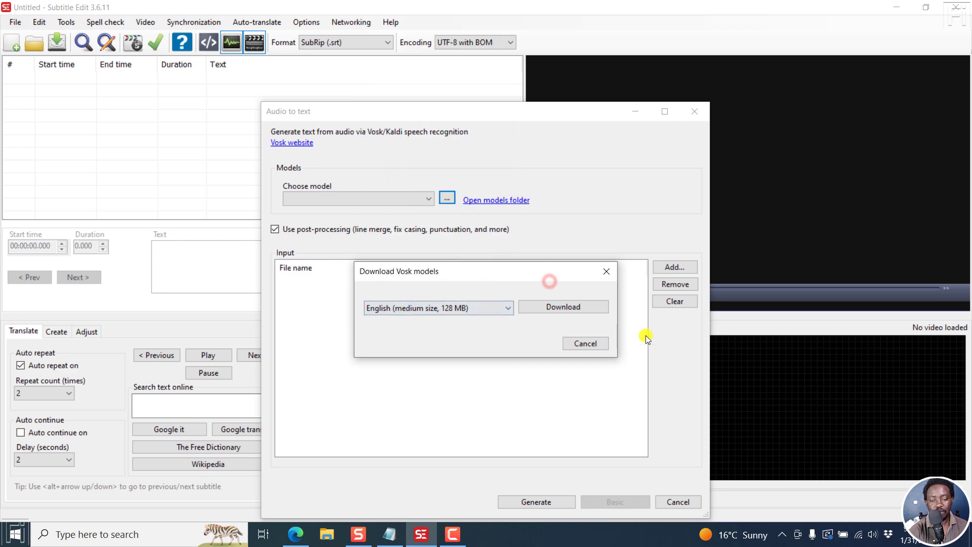
click(601, 274)
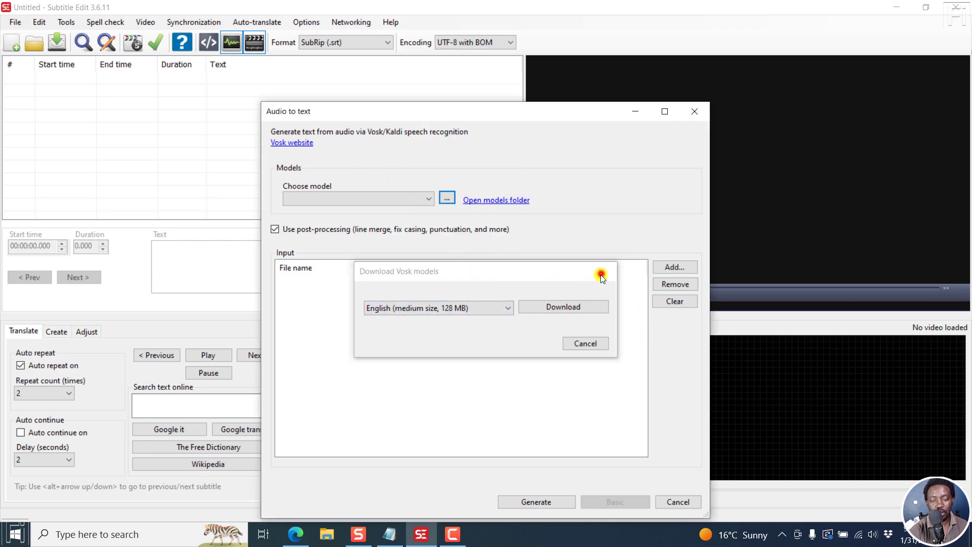
click(691, 112)
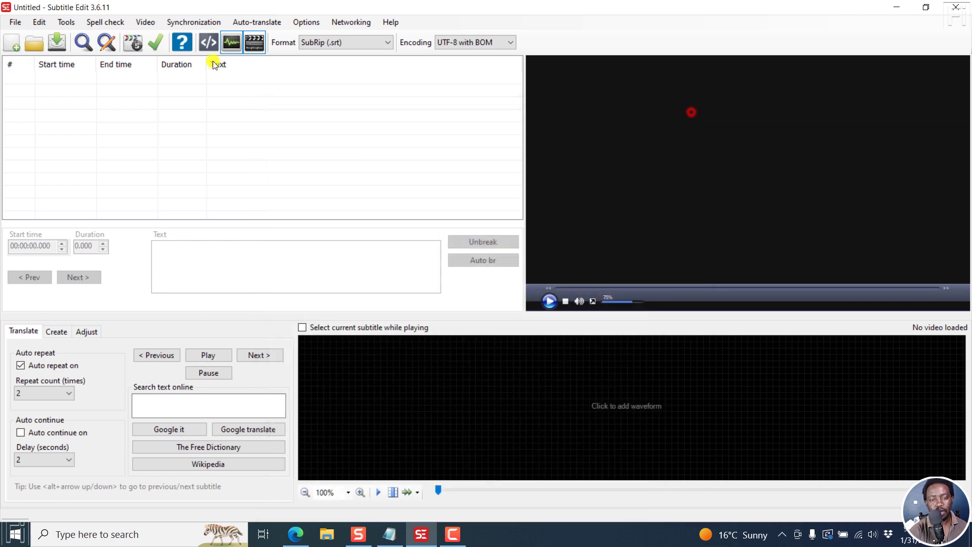
Open '[UPDATE] Easily Download YouTube Subtitles as Transcripts.mp4' and generate its audio waveform.
click(154, 23)
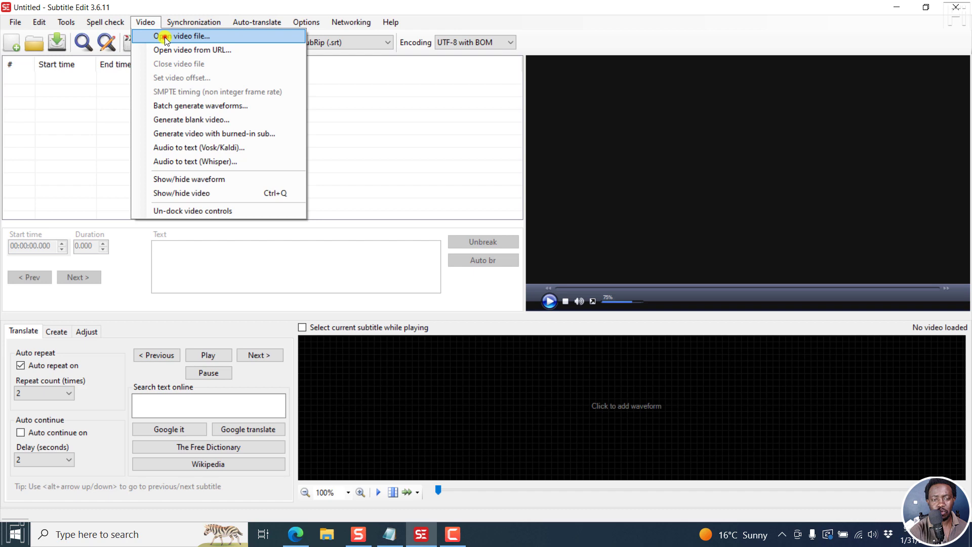
click(166, 41)
click(158, 107)
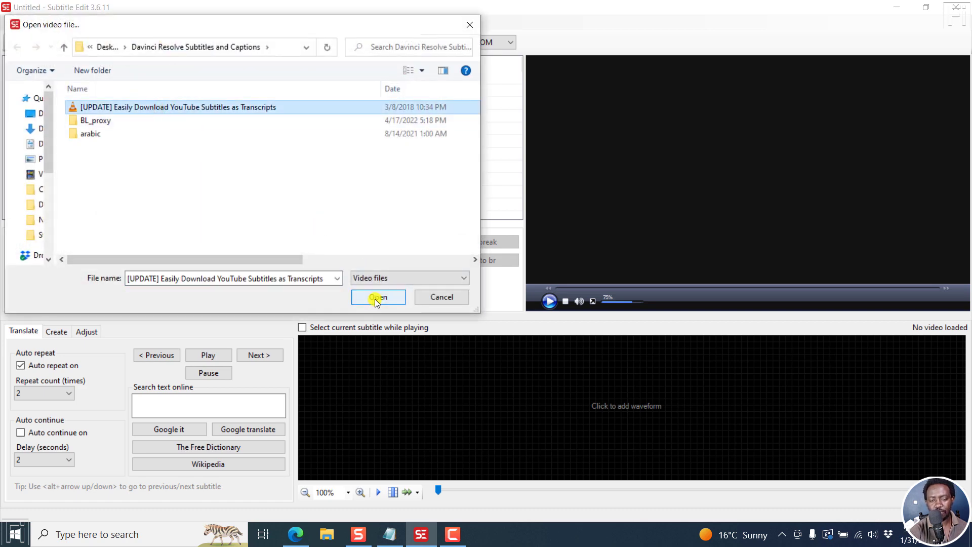
click(387, 278)
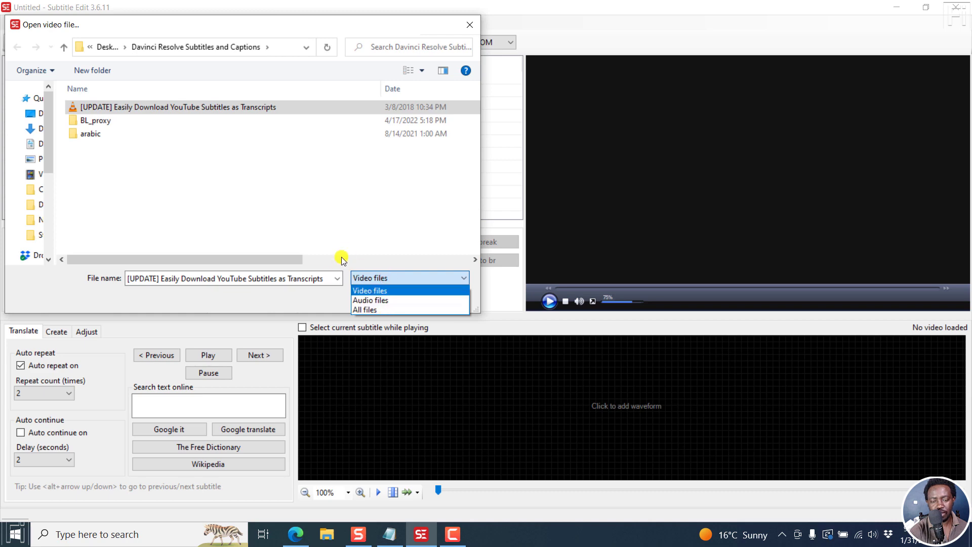
click(342, 259)
click(377, 296)
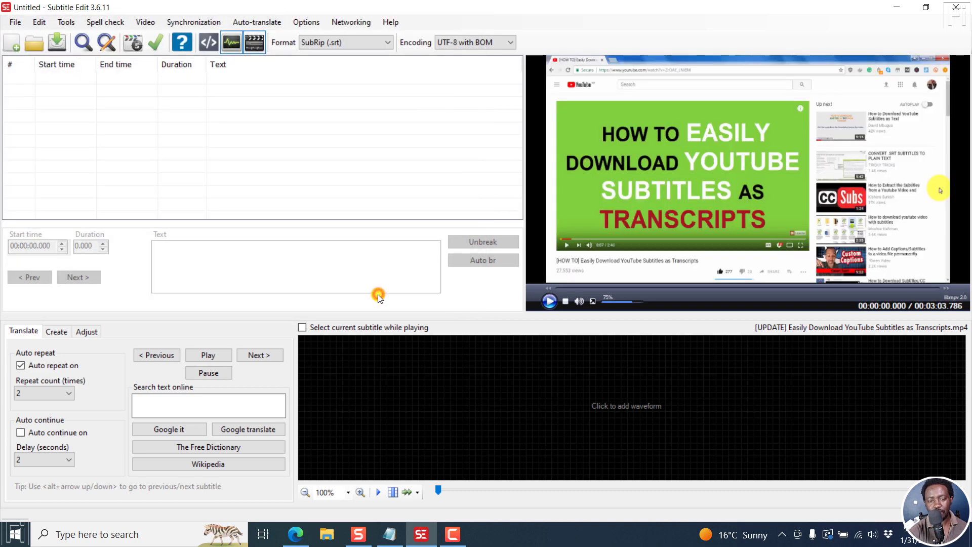
click(633, 407)
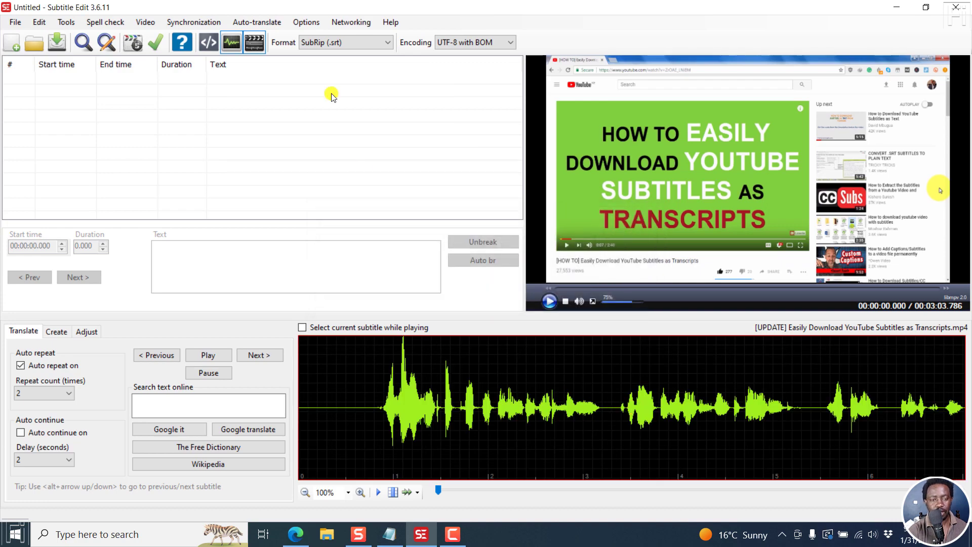
click(146, 21)
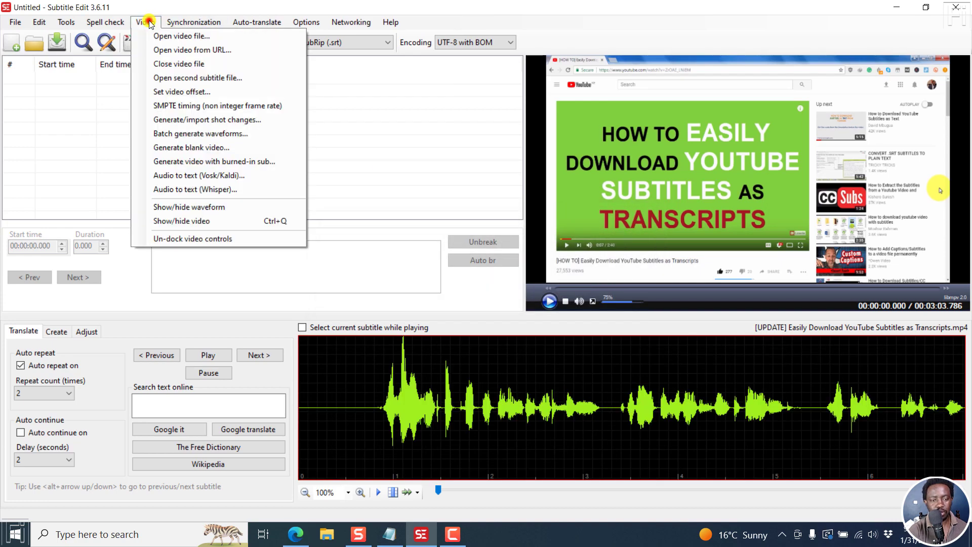
Open Audio to text (Whisper) and review models, keeping base (141 MB) without downloading.
click(195, 191)
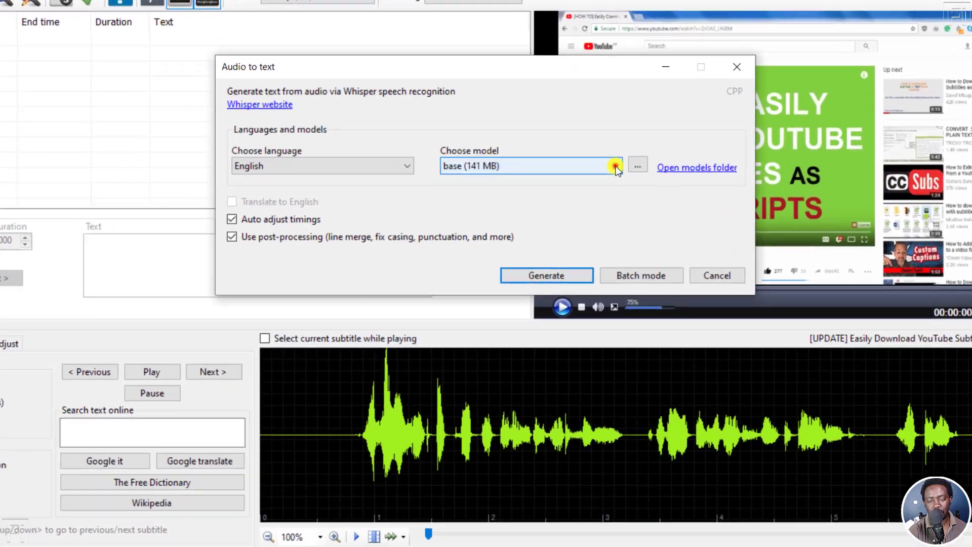
click(590, 184)
click(590, 181)
click(657, 151)
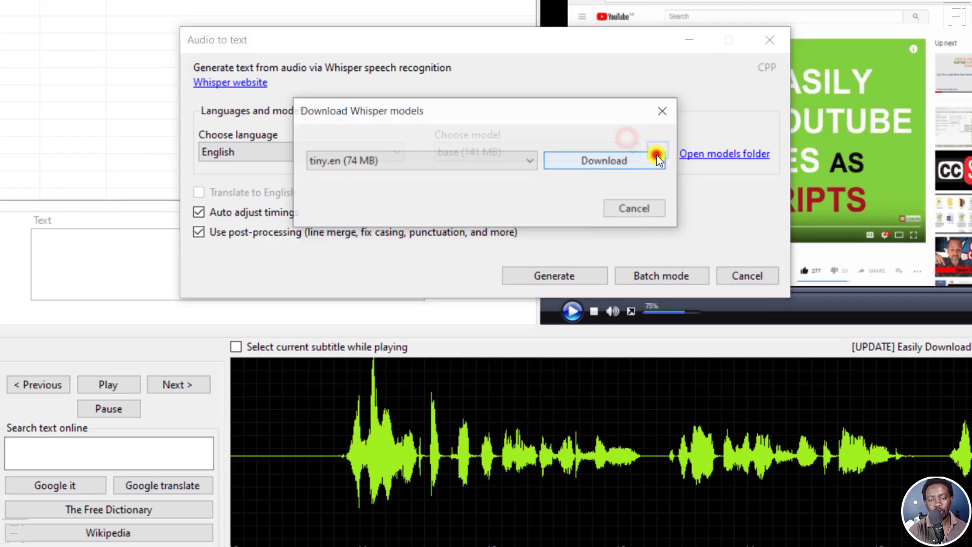
click(537, 161)
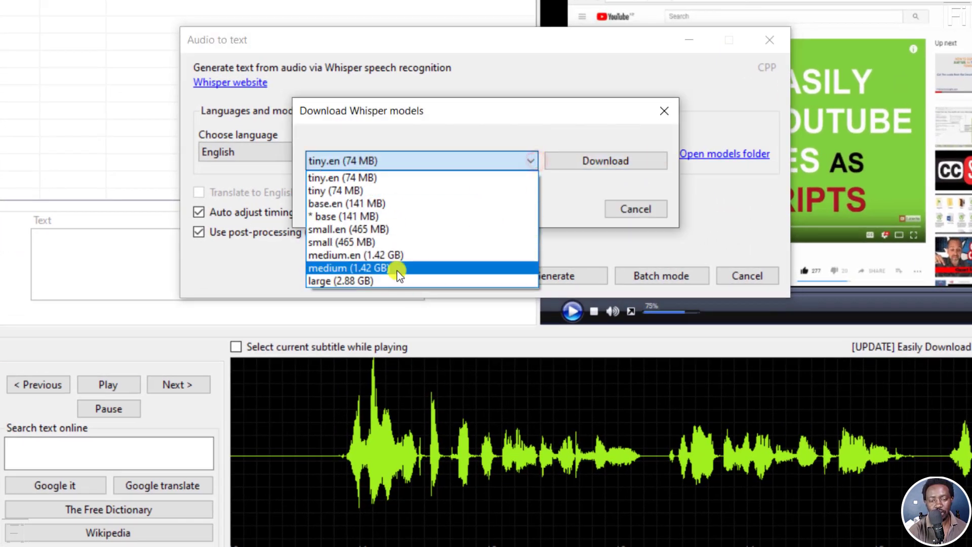
click(497, 133)
click(659, 111)
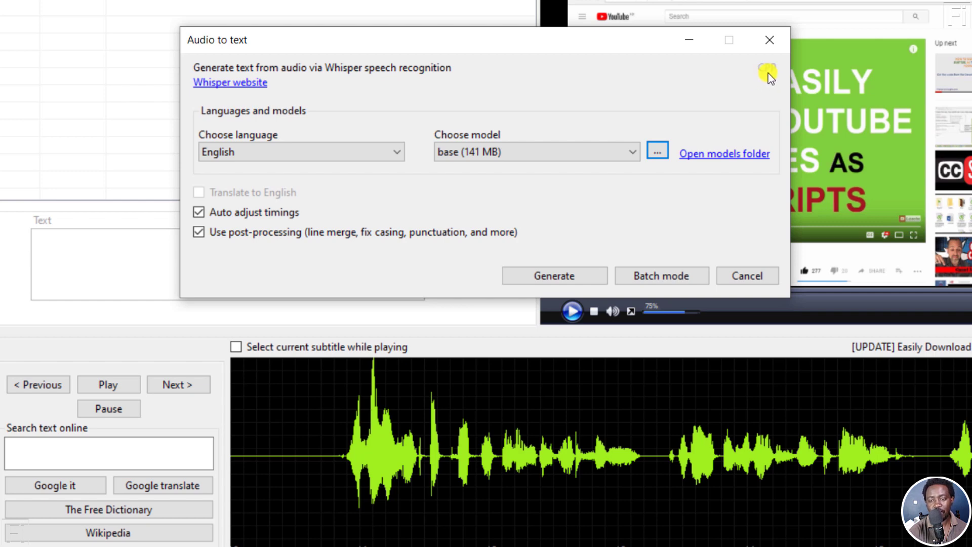
Switch the engine to OpenAI then back to Whisper cpp, and generate subtitles.
right_click(566, 74)
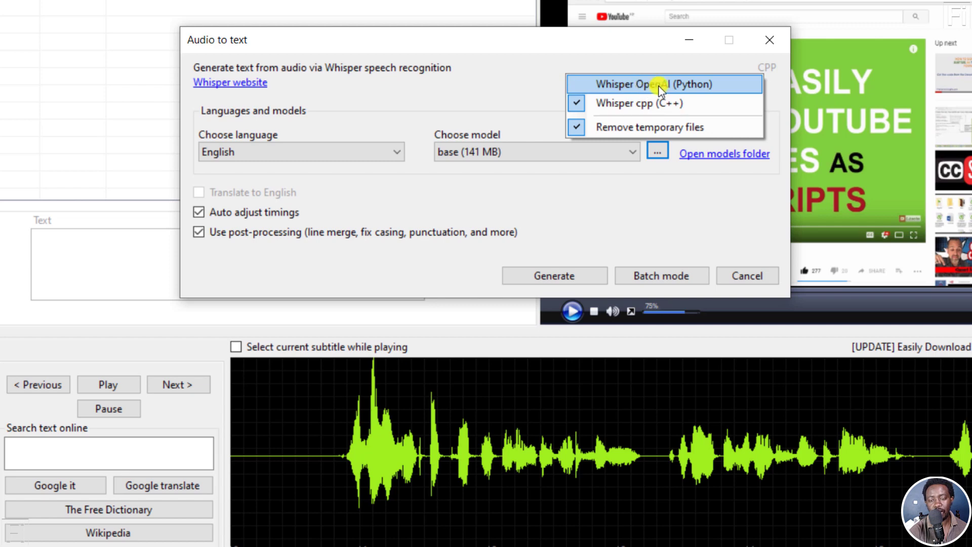
click(643, 86)
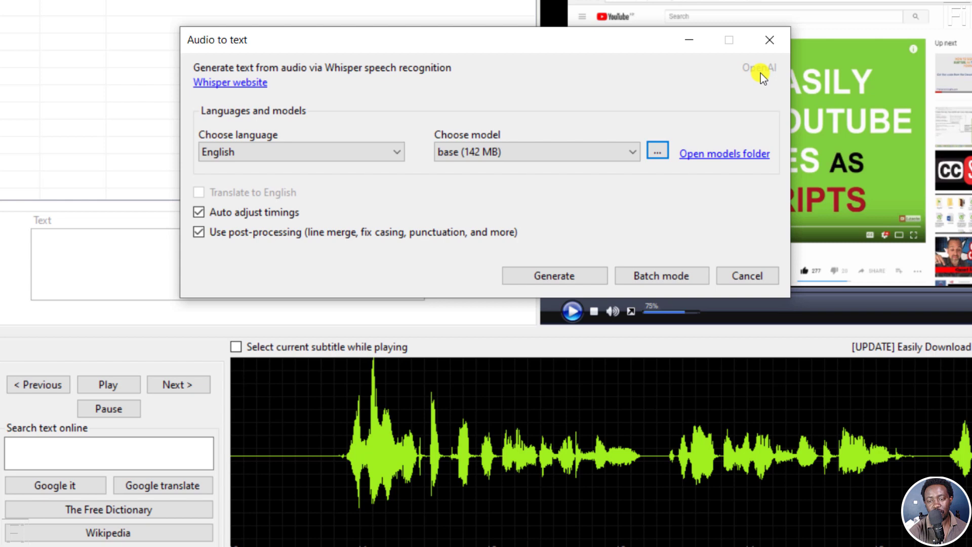
right_click(609, 81)
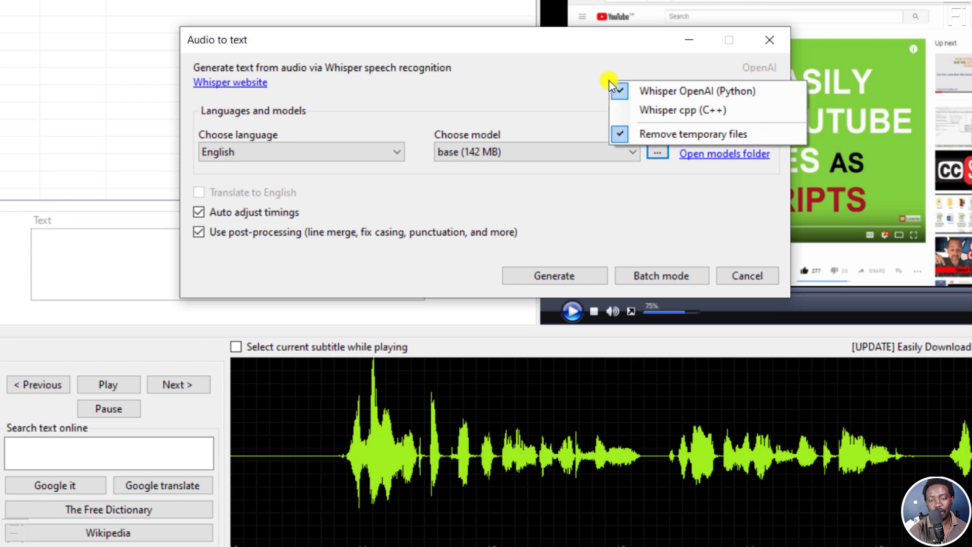
click(669, 115)
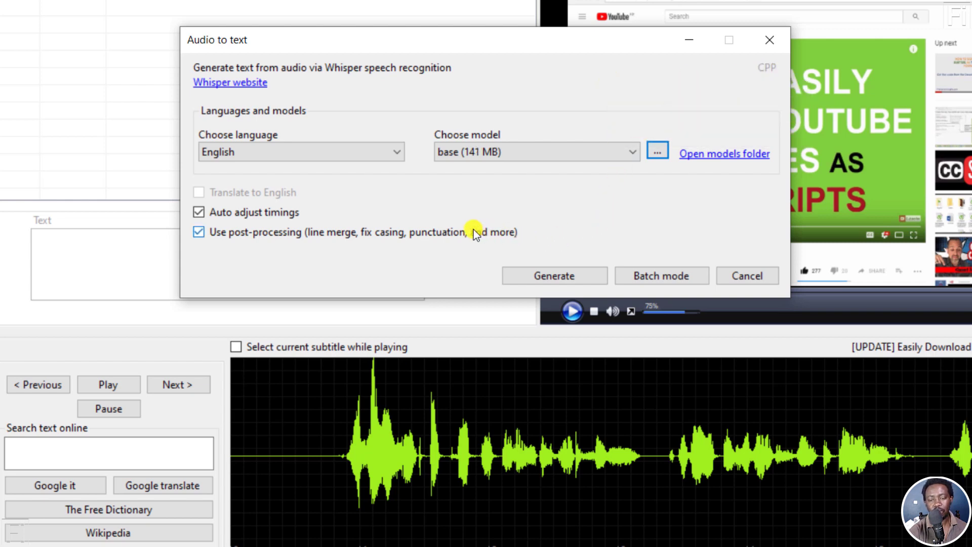
click(544, 276)
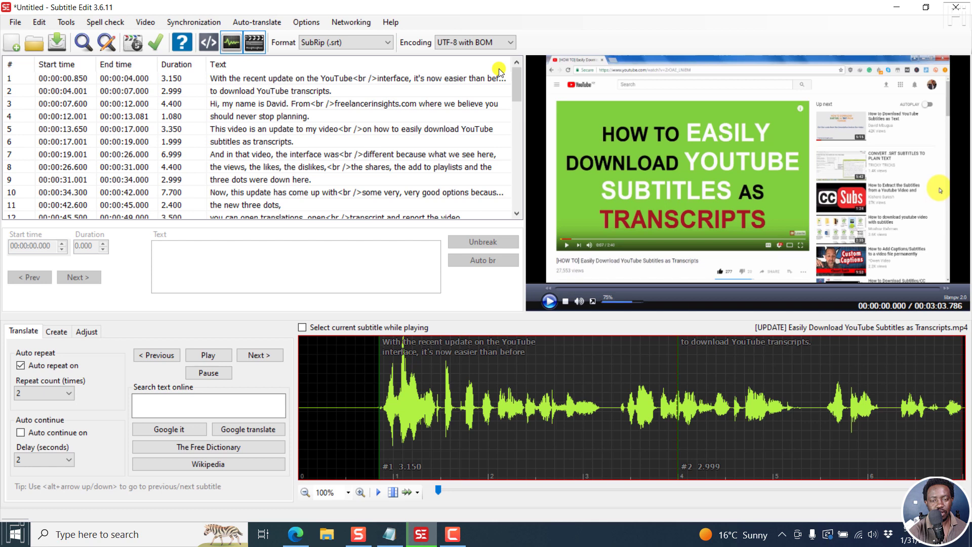
Play from the first subtitle, pausing at the second and finally at 00:00:06.600.
click(267, 79)
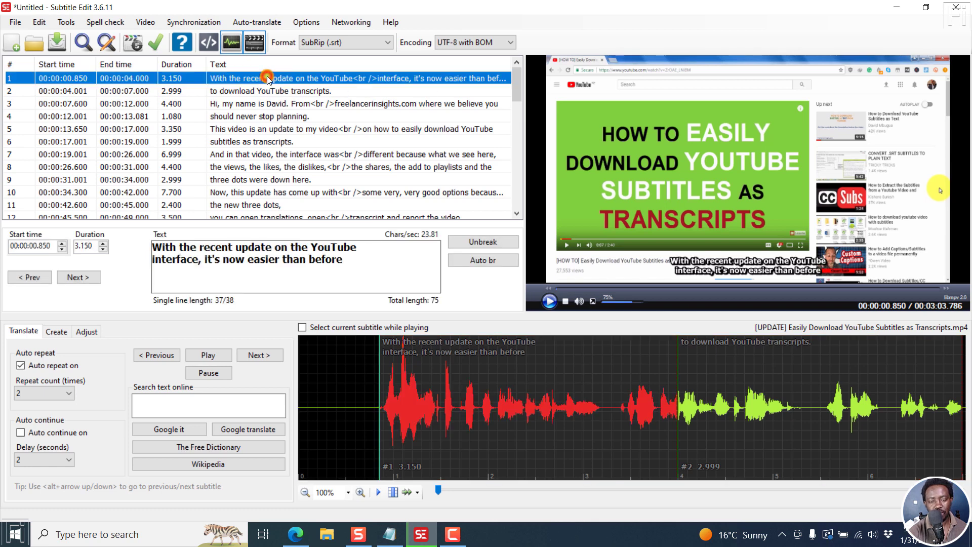
click(548, 303)
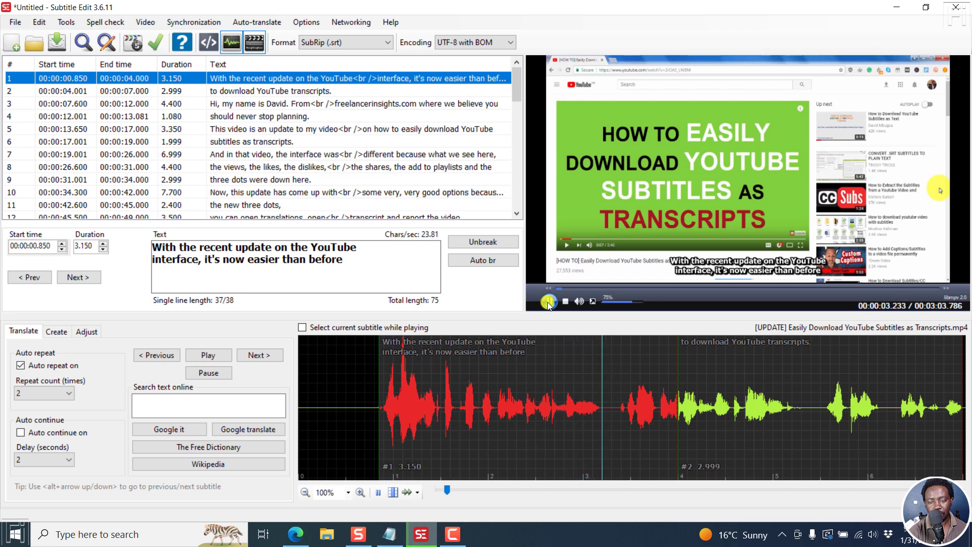
click(548, 302)
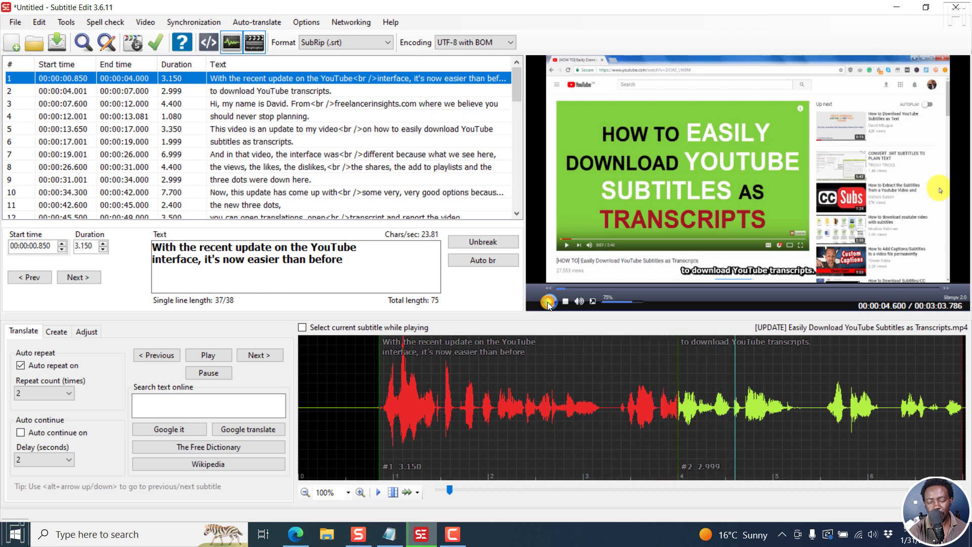
click(548, 302)
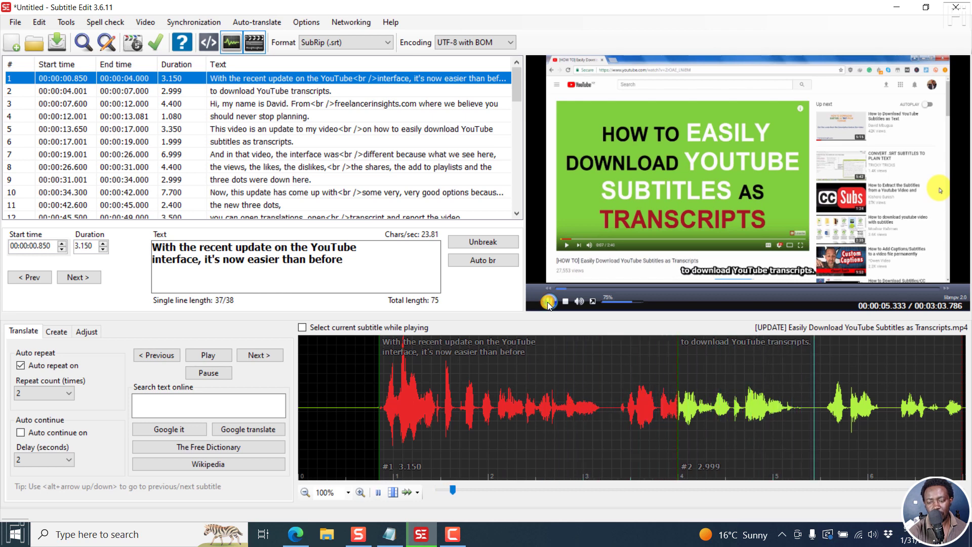
click(548, 301)
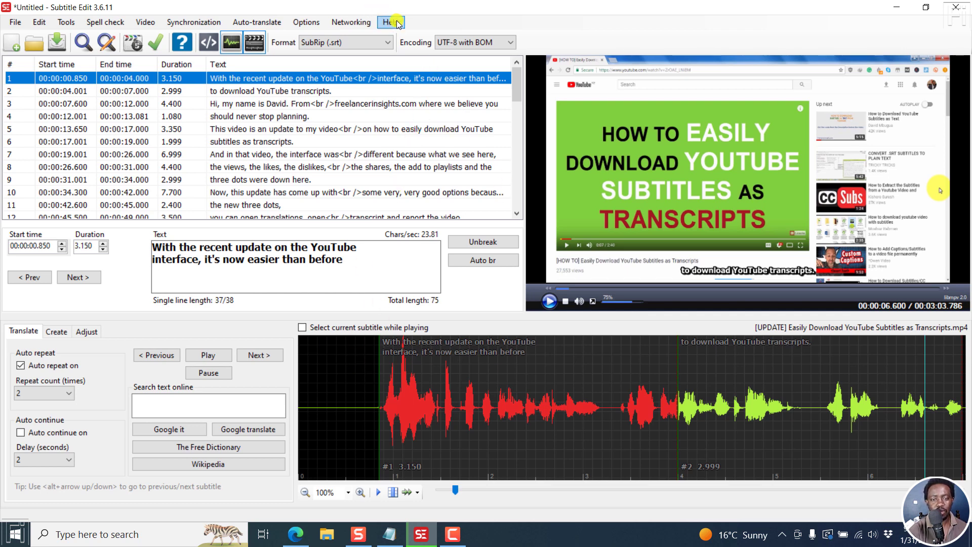
Bring up the Plugins window from the File menu and browse the plugins available for download.
click(14, 21)
click(14, 21)
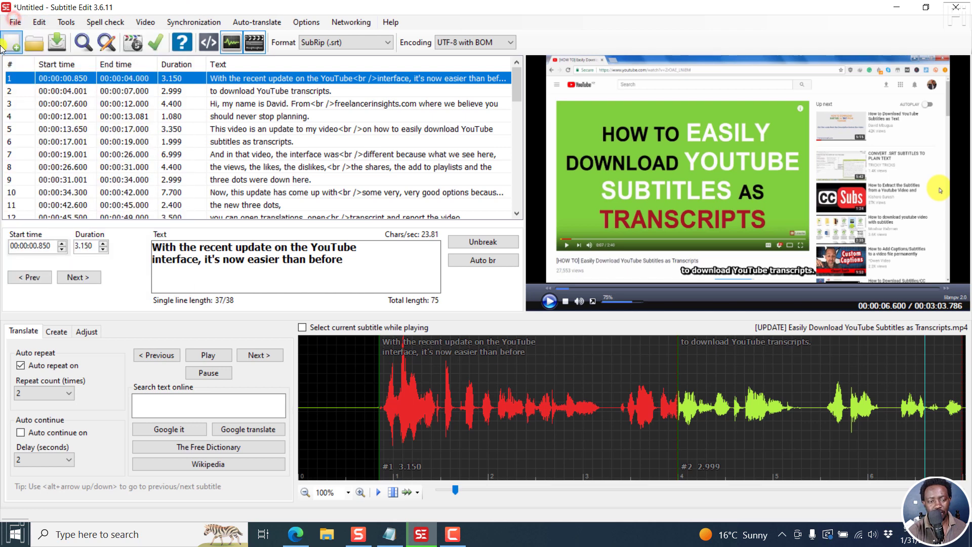
click(14, 22)
click(42, 238)
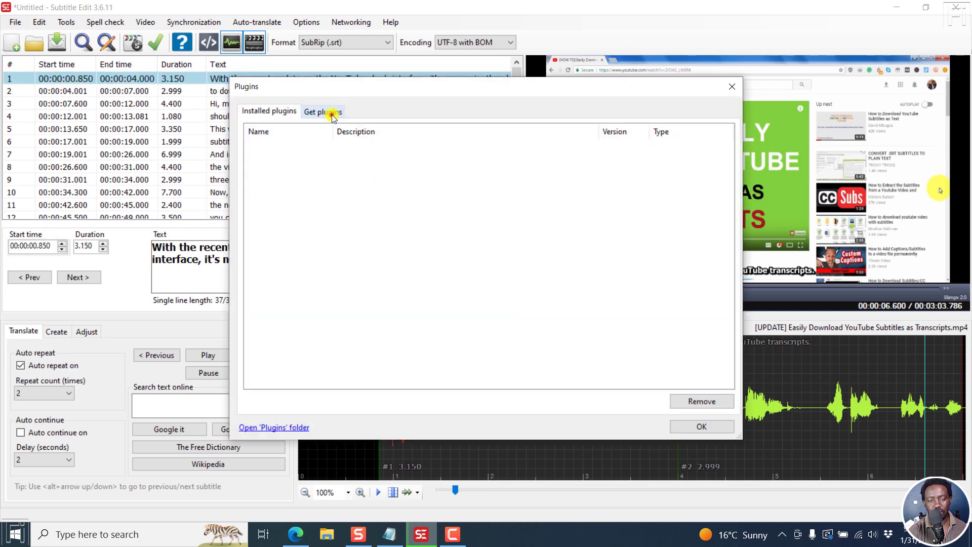
click(330, 113)
click(726, 180)
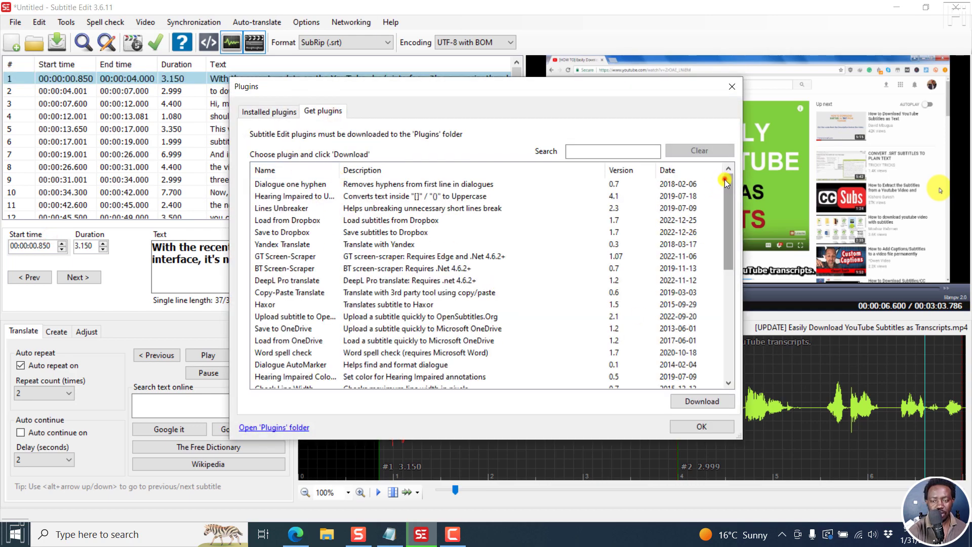
drag(726, 180, 727, 286)
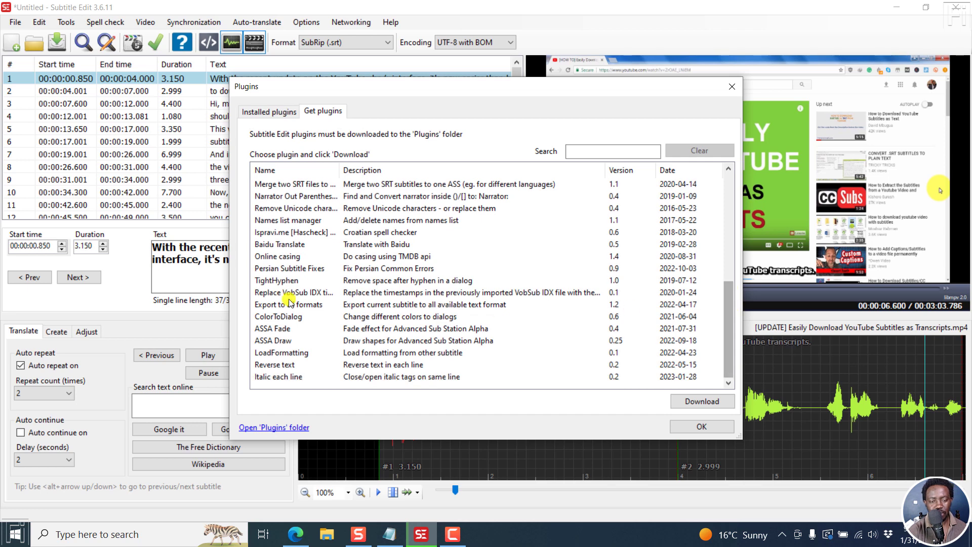
Download ASSA Fade (version 0.4), confirm it shows as installed, and close the Plugins window.
click(267, 329)
click(698, 405)
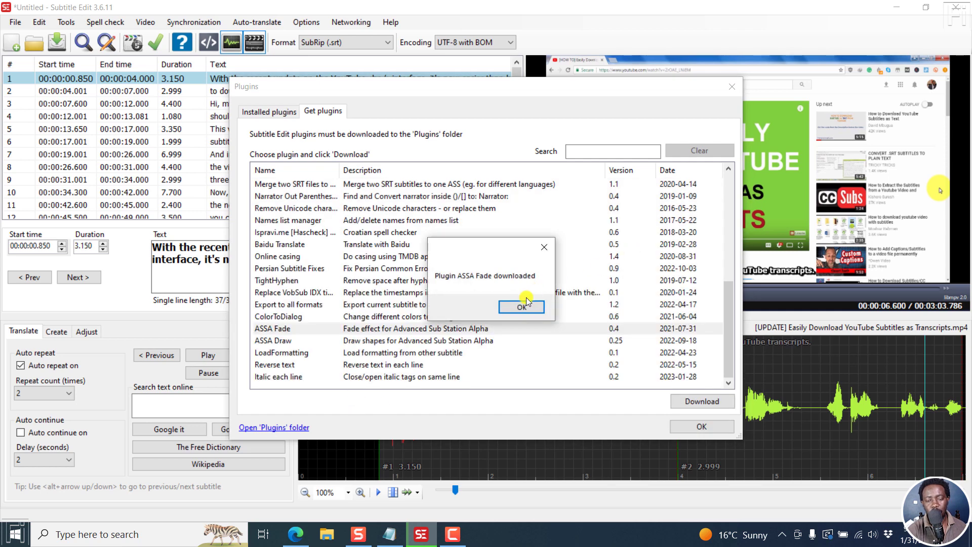
click(522, 305)
click(270, 110)
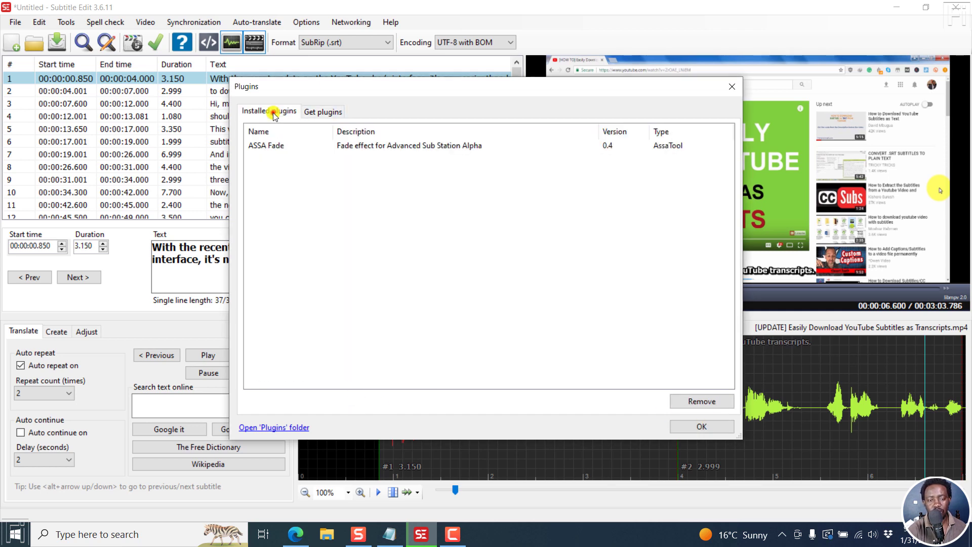
click(700, 426)
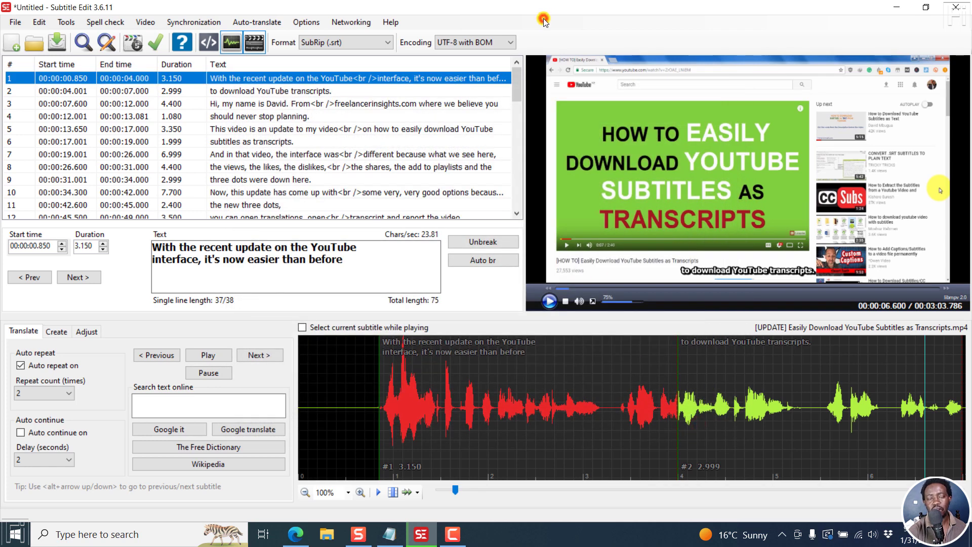